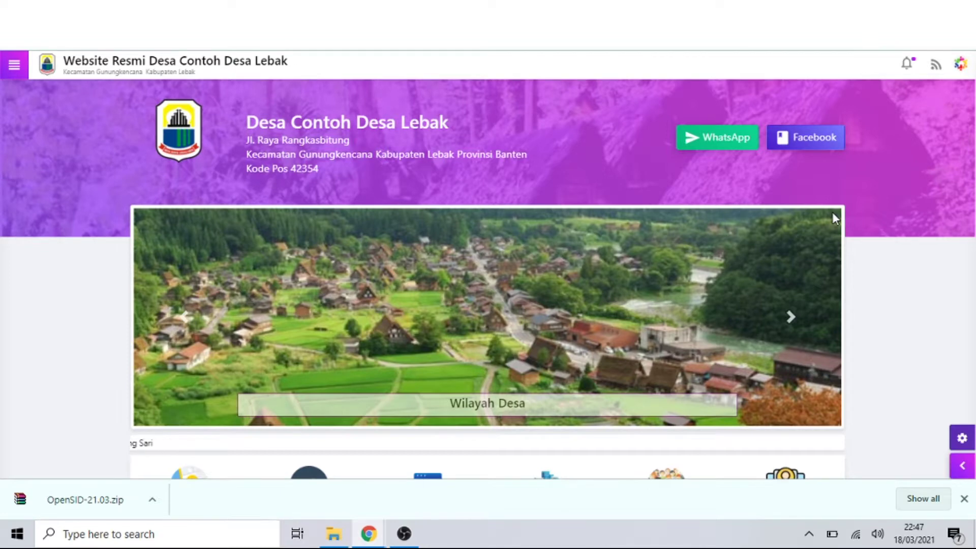
# Look through the village website's home page, from the banner slider and shortcuts to the latest articles, Layanan Mandiri login and Data Penduduk section.
pyautogui.scroll(-3, 835, 219)
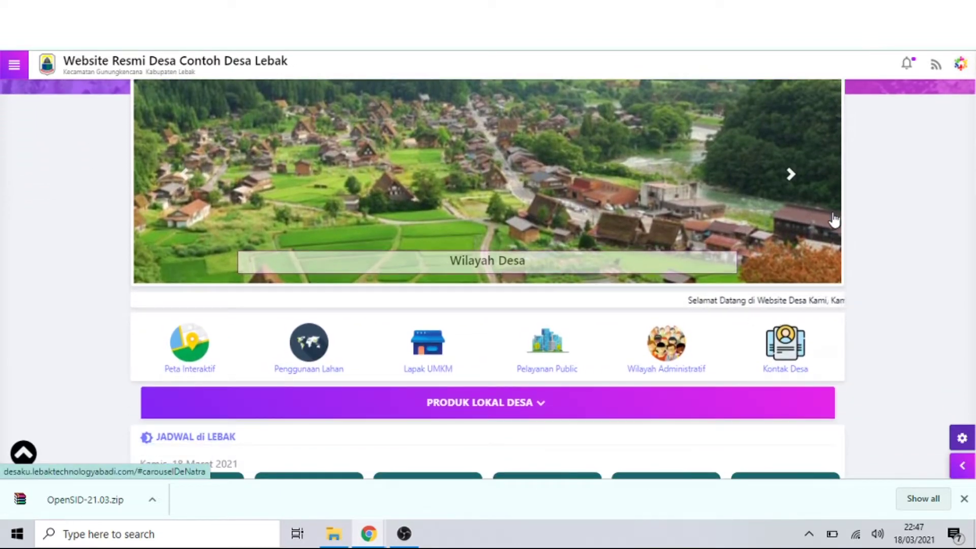
pyautogui.scroll(-1, 834, 218)
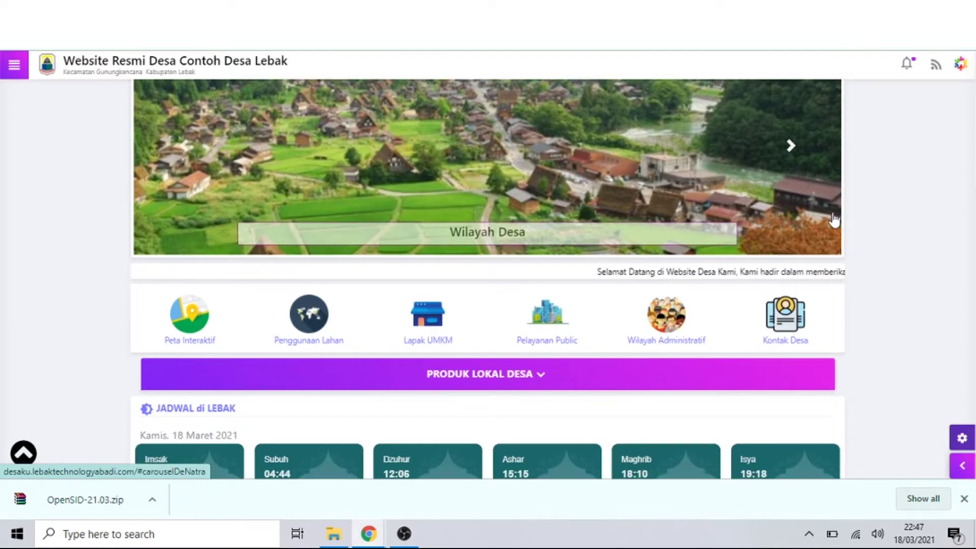
pyautogui.scroll(-2, 835, 219)
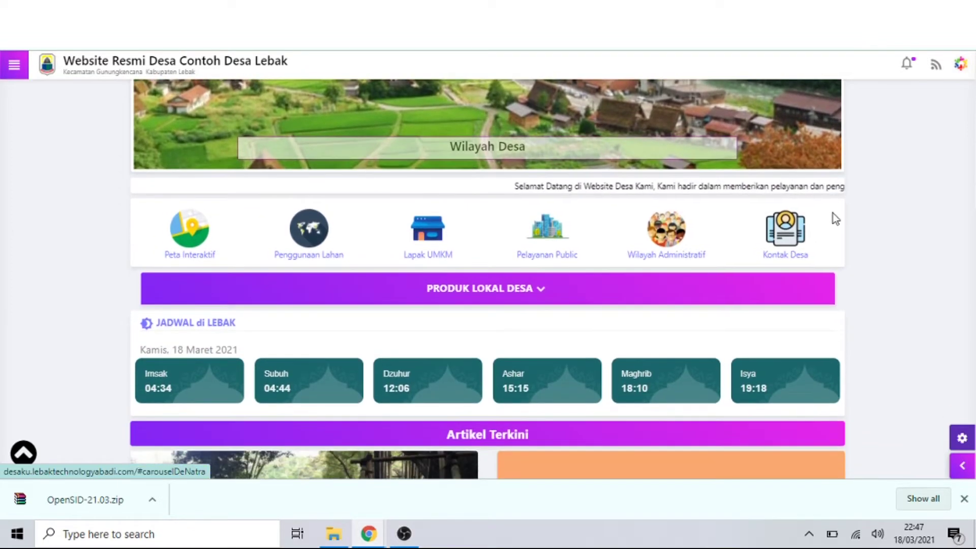
pyautogui.scroll(-1, 835, 219)
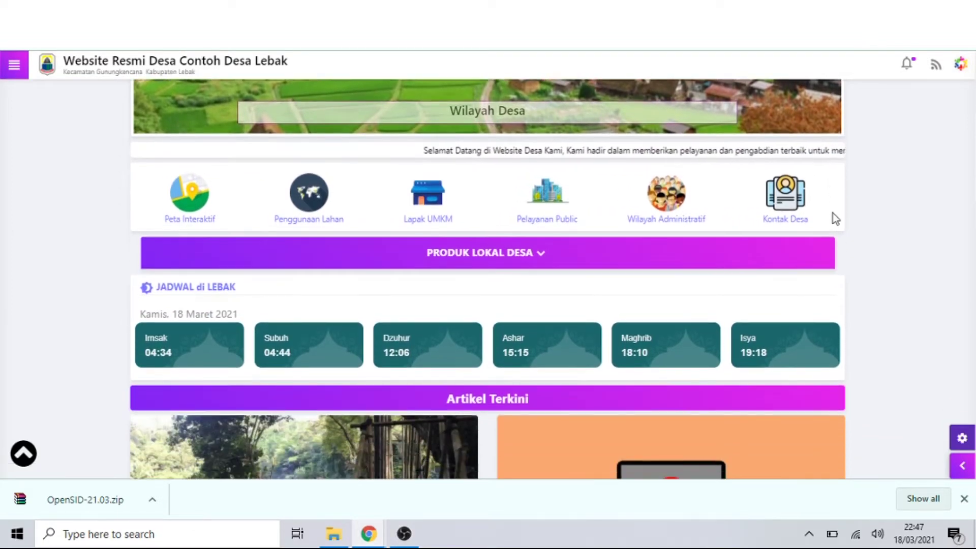
pyautogui.scroll(-4, 835, 218)
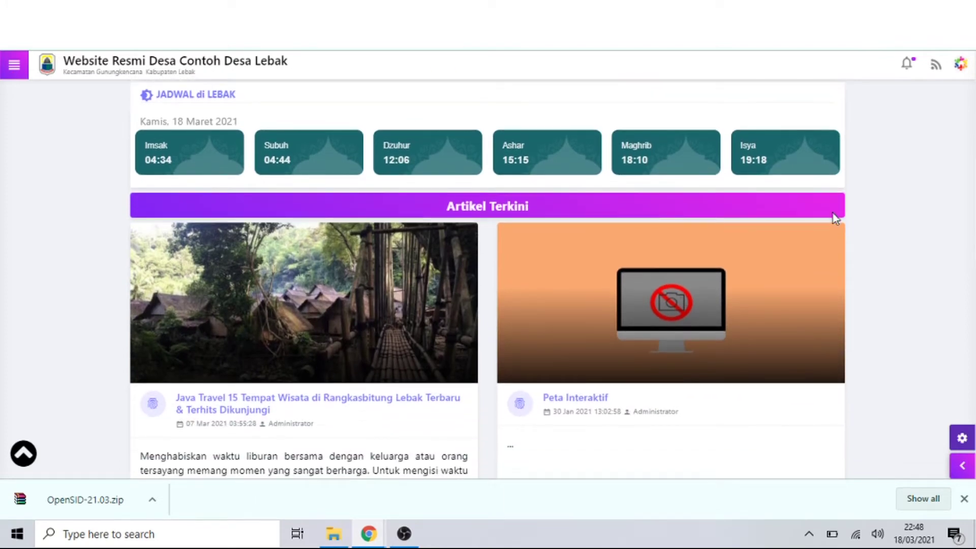
pyautogui.scroll(-1, 833, 214)
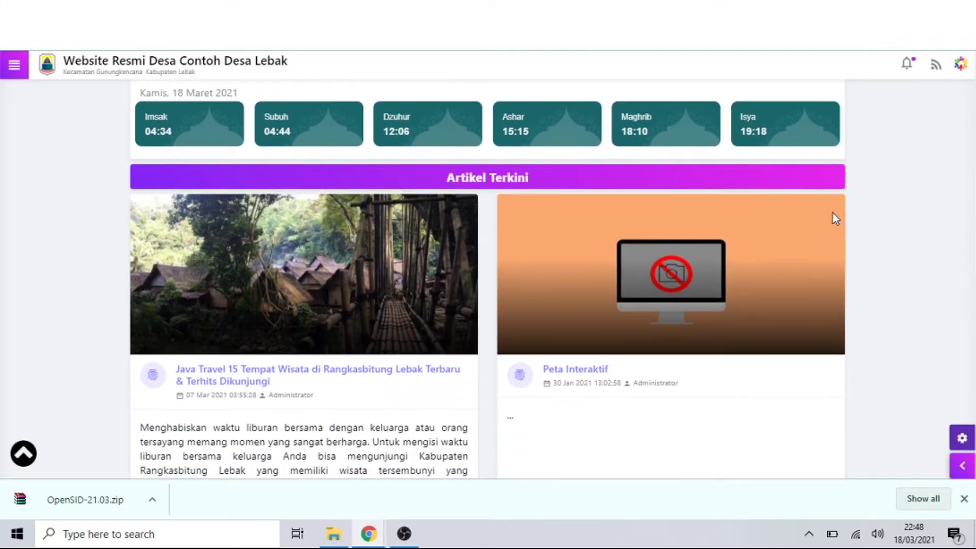
pyautogui.scroll(-2, 833, 219)
pyautogui.scroll(-1, 835, 219)
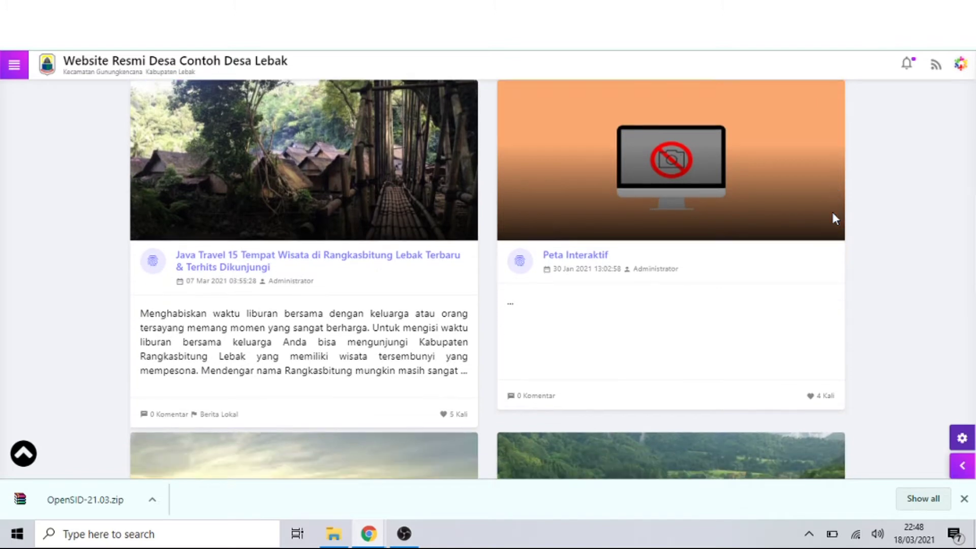
pyautogui.scroll(-4, 833, 214)
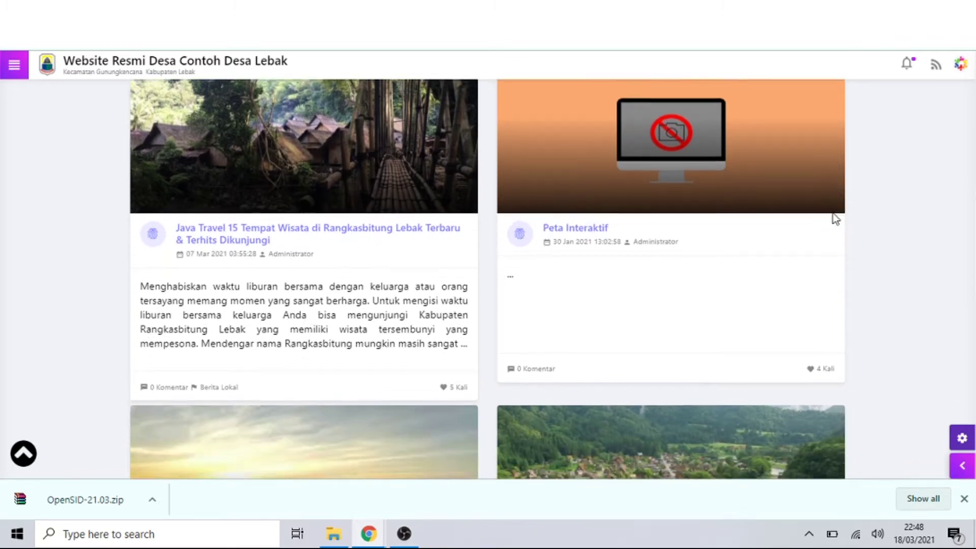
pyautogui.scroll(-3, 834, 217)
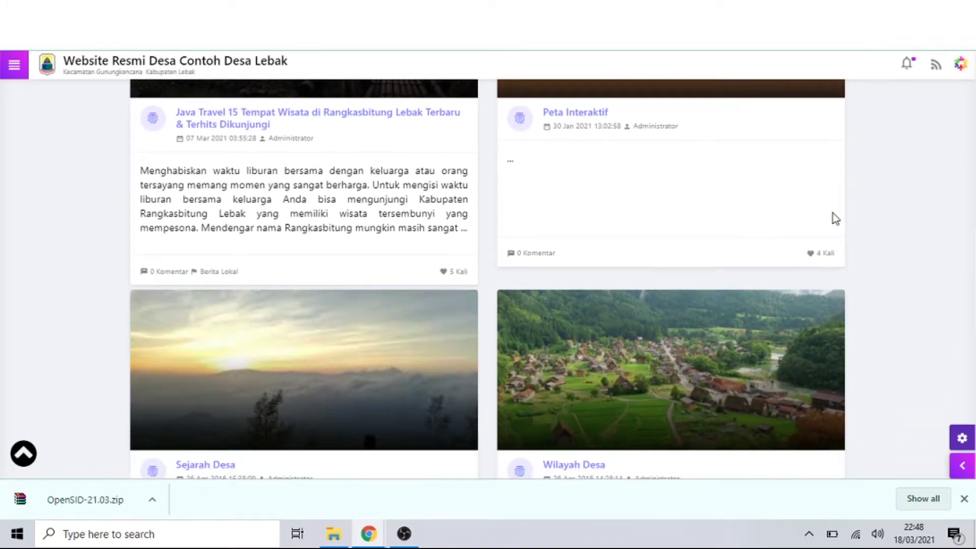
pyautogui.scroll(-1, 834, 218)
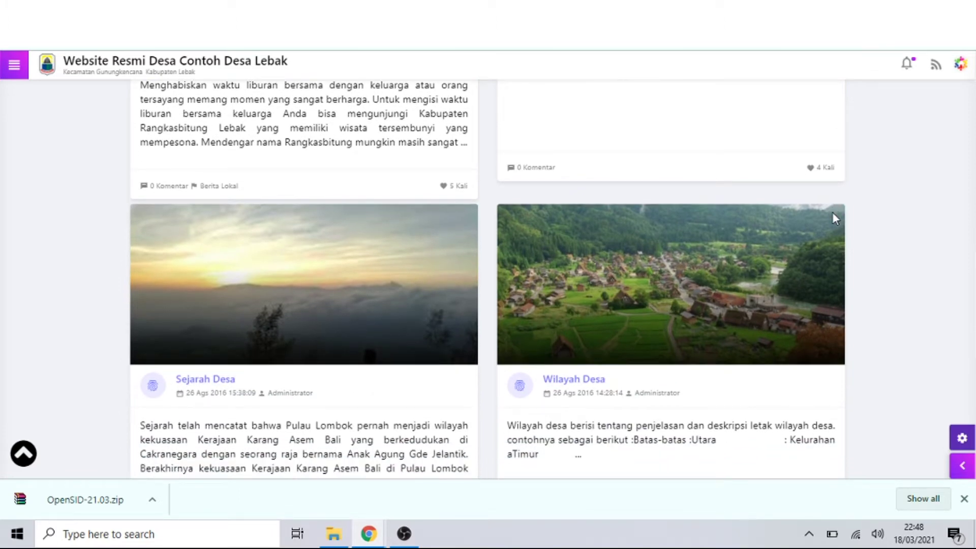
pyautogui.scroll(-2, 833, 214)
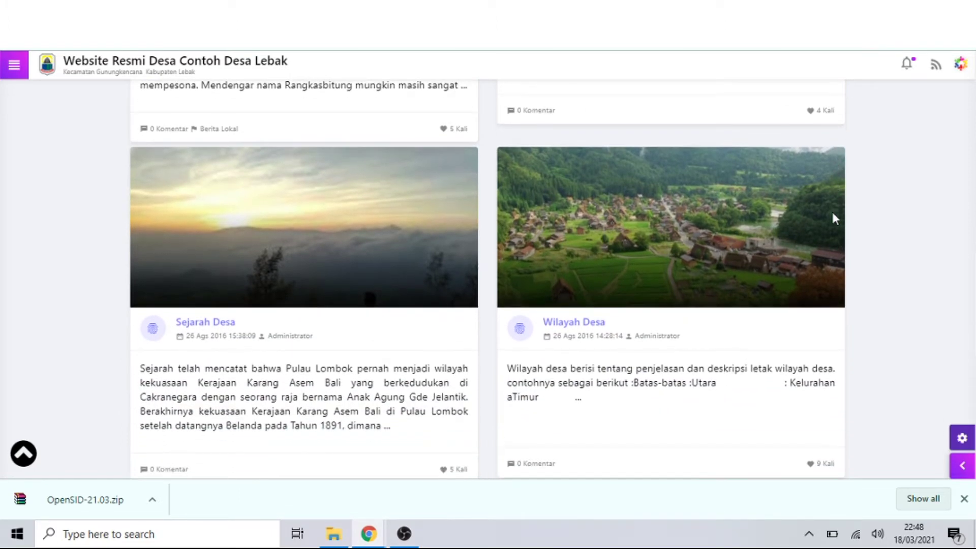
pyautogui.scroll(-2, 834, 218)
pyautogui.scroll(-1, 834, 219)
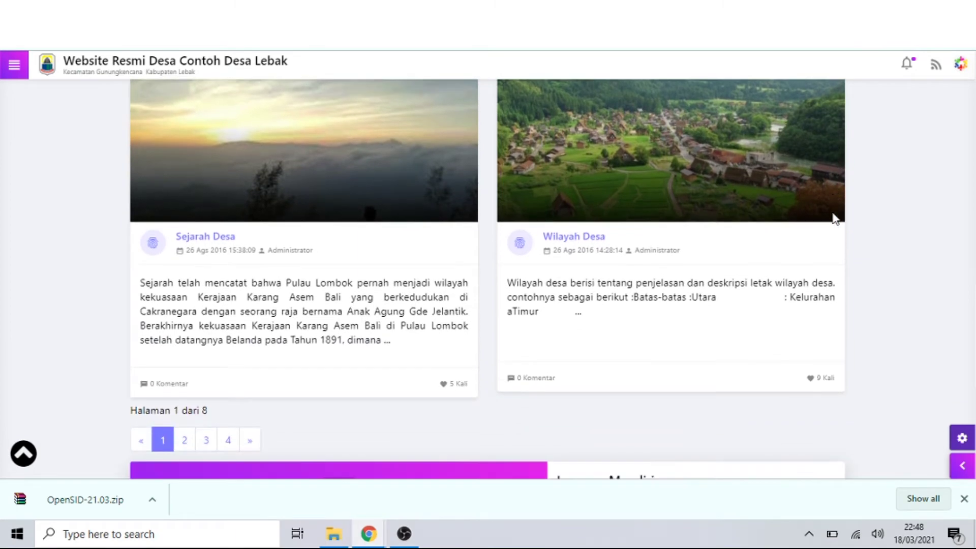
pyautogui.scroll(-6, 833, 217)
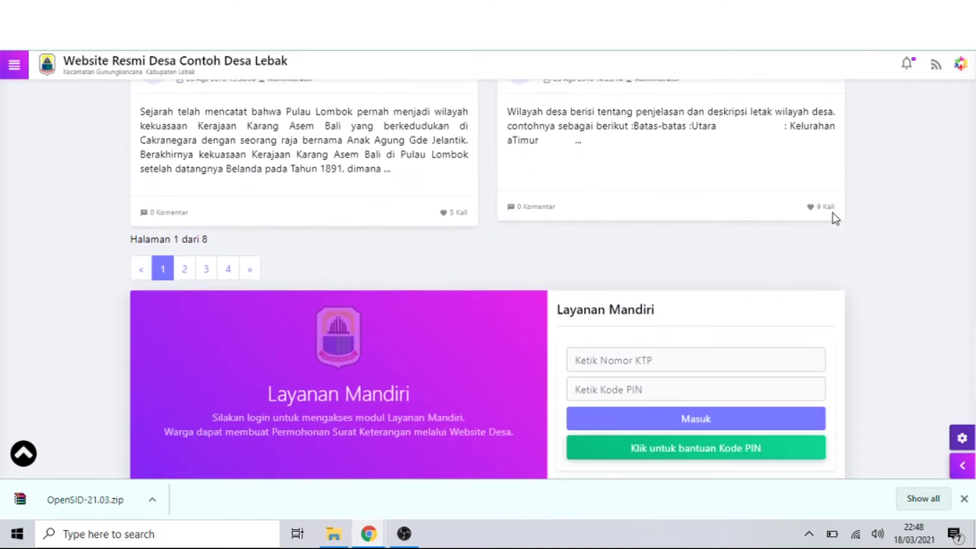
pyautogui.scroll(-3, 833, 213)
pyautogui.scroll(-4, 833, 214)
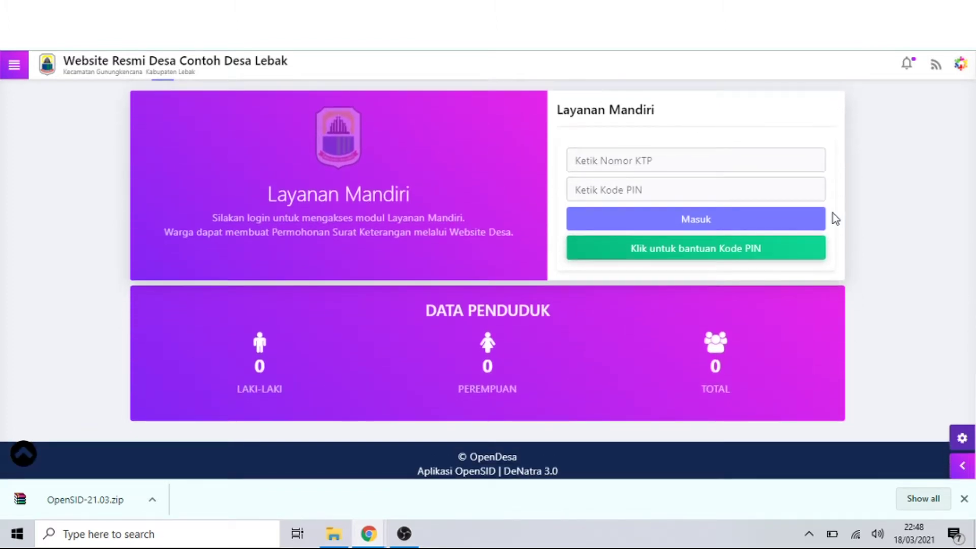
# Examine the submenus of Menu Kategori, Berita, Profil Desa and Pemerintahan Desa in the site's navigation.
pyautogui.scroll(10, 833, 213)
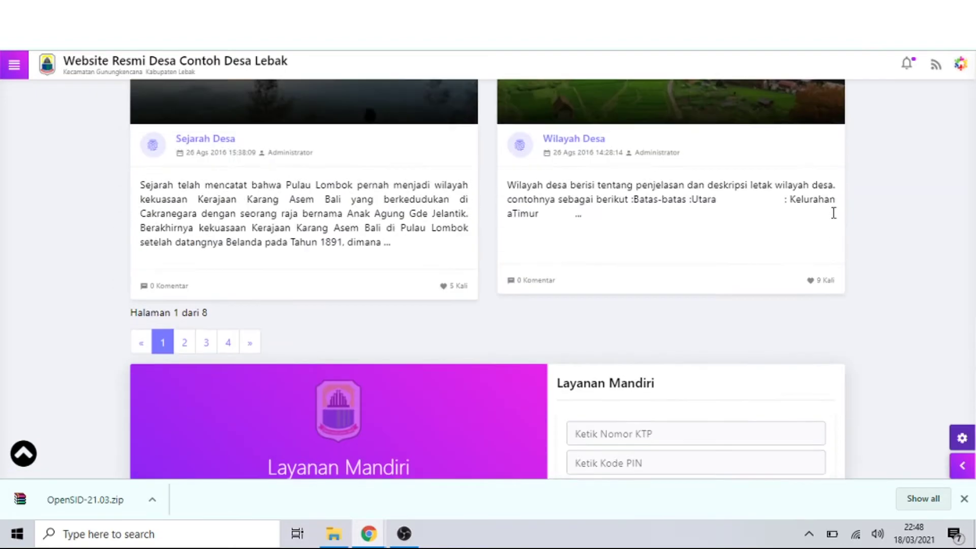
pyautogui.scroll(10, 834, 212)
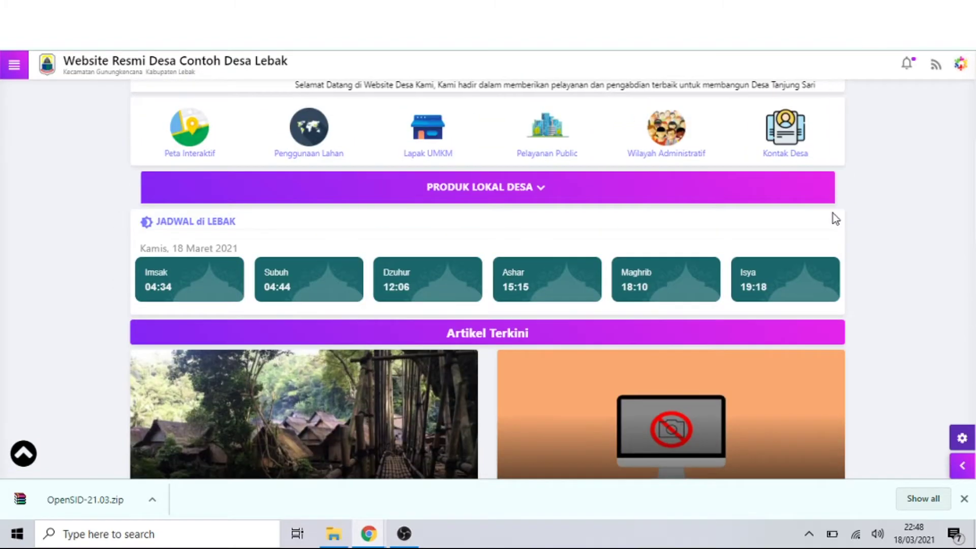
pyautogui.scroll(10, 833, 213)
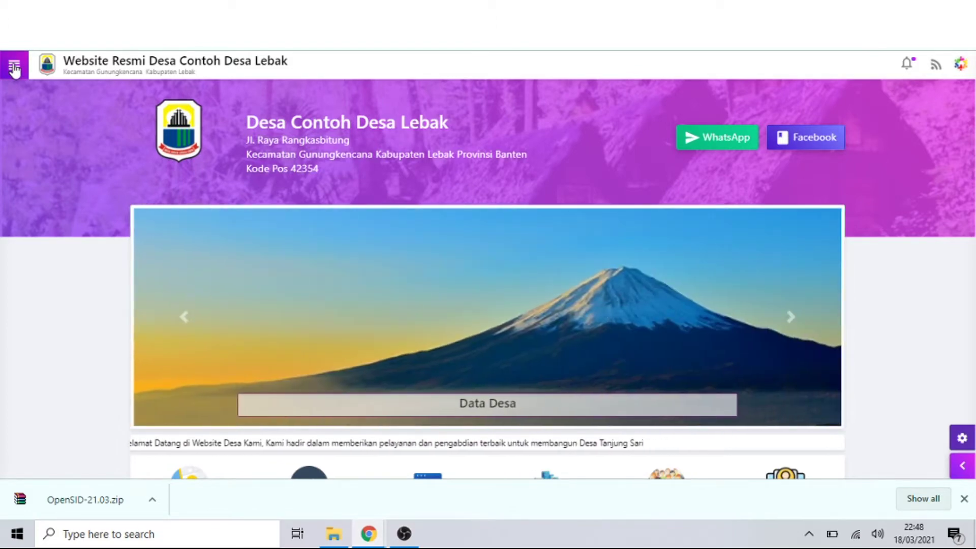
pyautogui.click(15, 66)
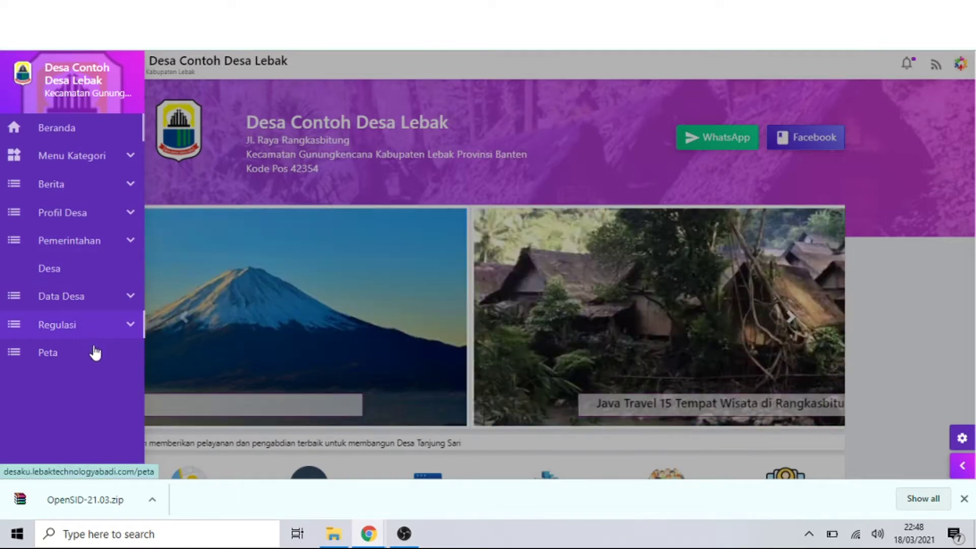
pyautogui.click(116, 161)
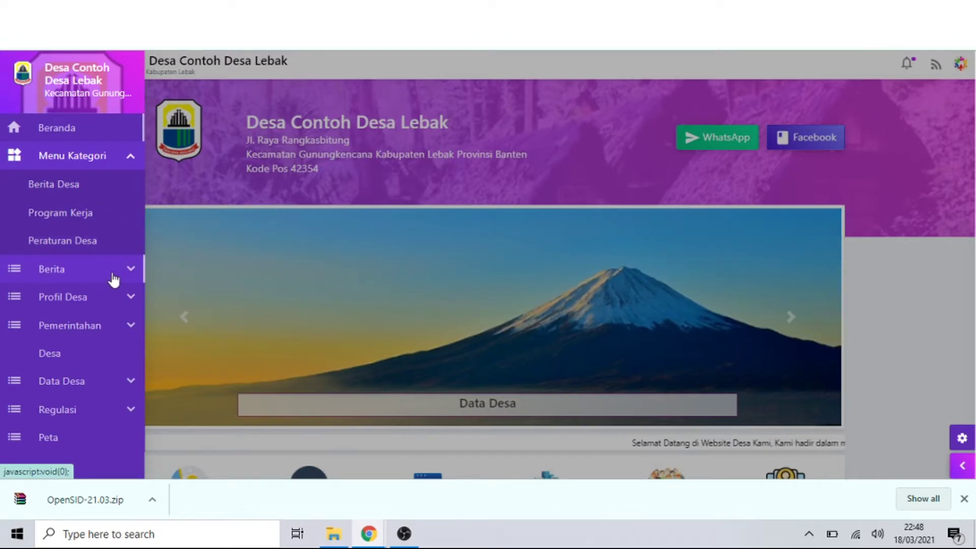
pyautogui.click(113, 279)
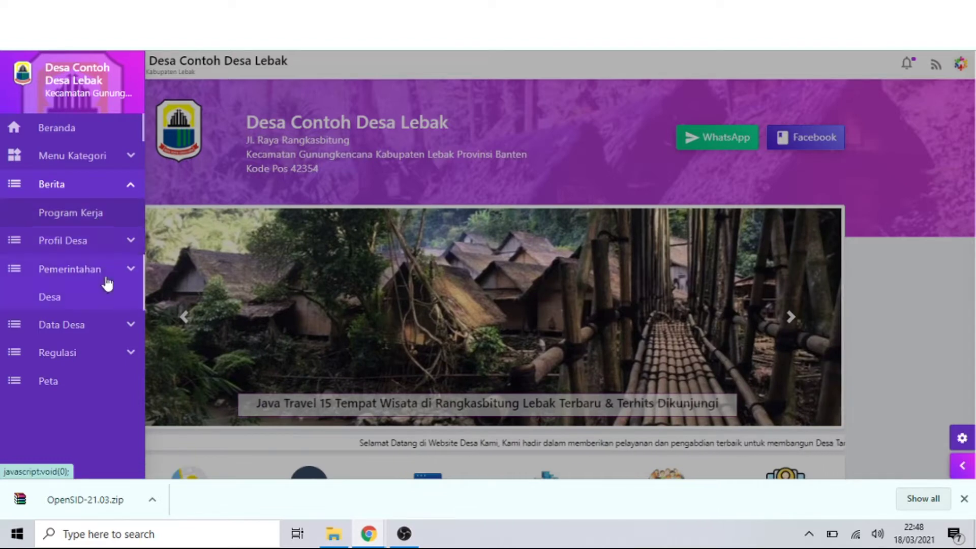
pyautogui.click(105, 252)
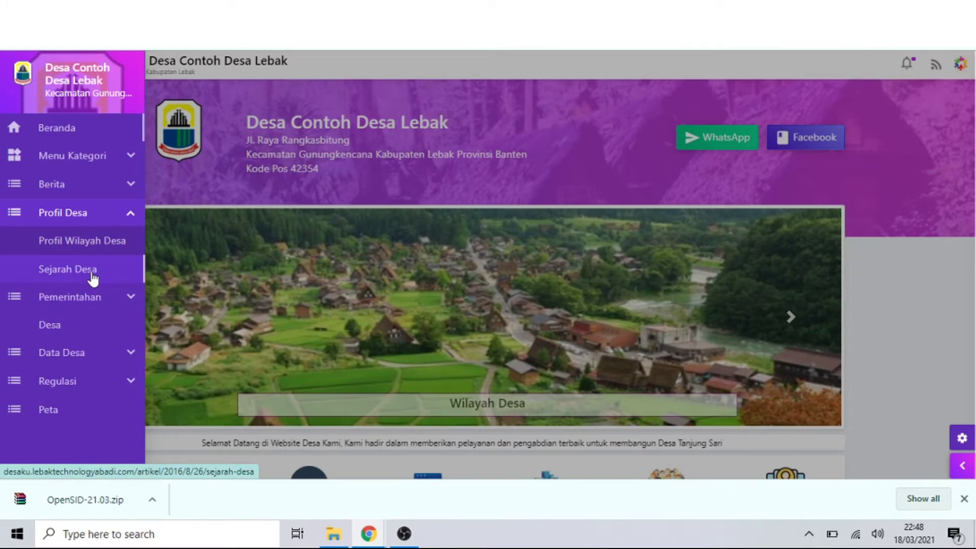
pyautogui.click(106, 305)
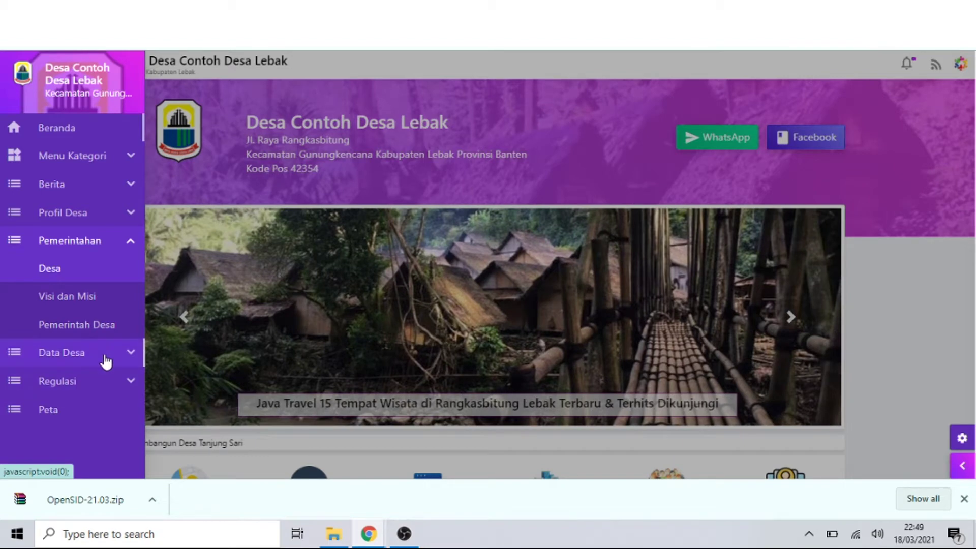
# Open the Data Pendidikan dalam KK page under Data Desa and display its chart.
pyautogui.click(105, 358)
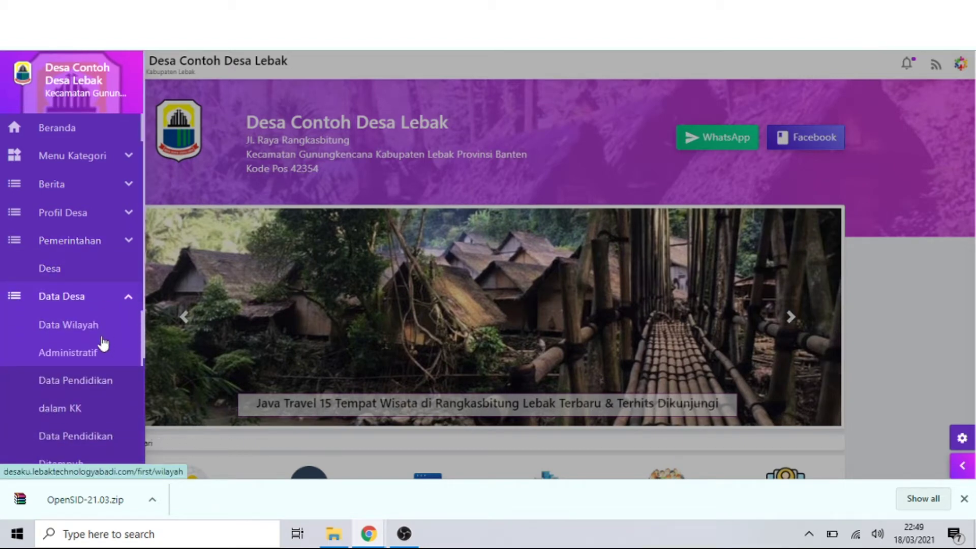
pyautogui.click(99, 387)
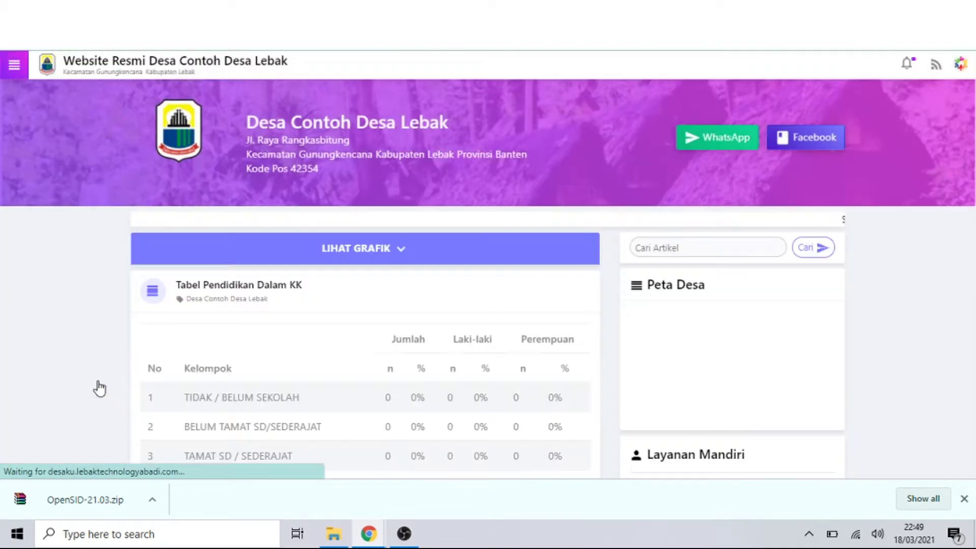
pyautogui.click(399, 257)
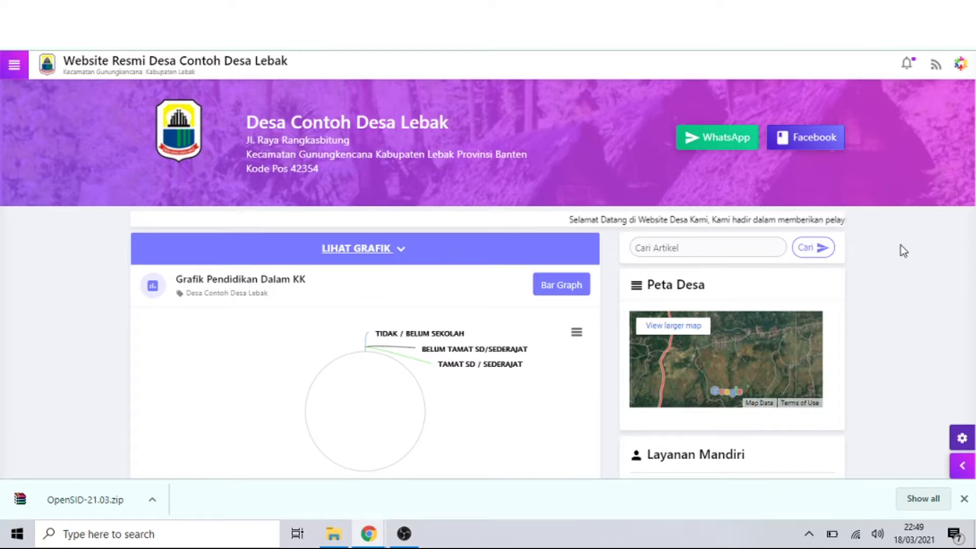
# Review the Pendidikan Dalam KK chart and table, viewing the chart as a bar graph and as a pie chart again.
pyautogui.scroll(-1, 891, 222)
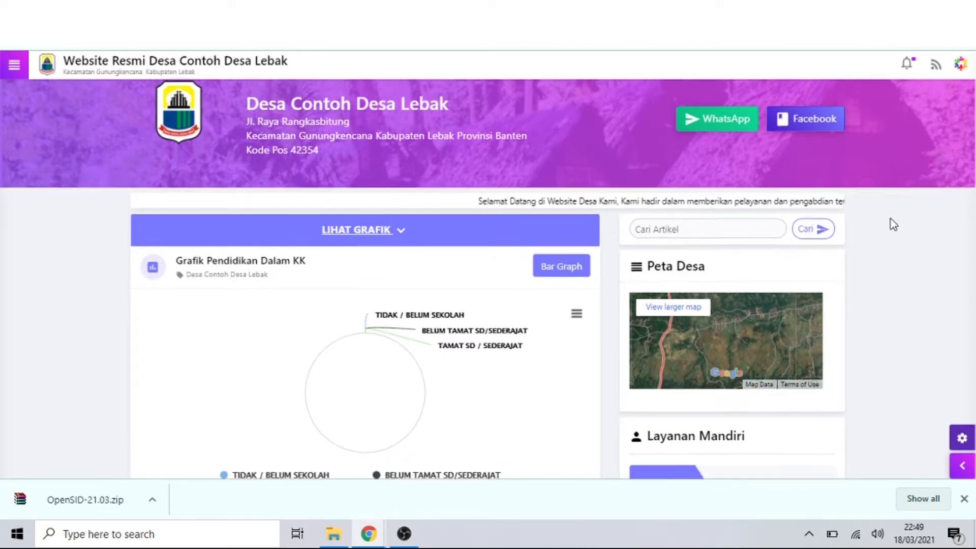
pyautogui.scroll(-7, 894, 224)
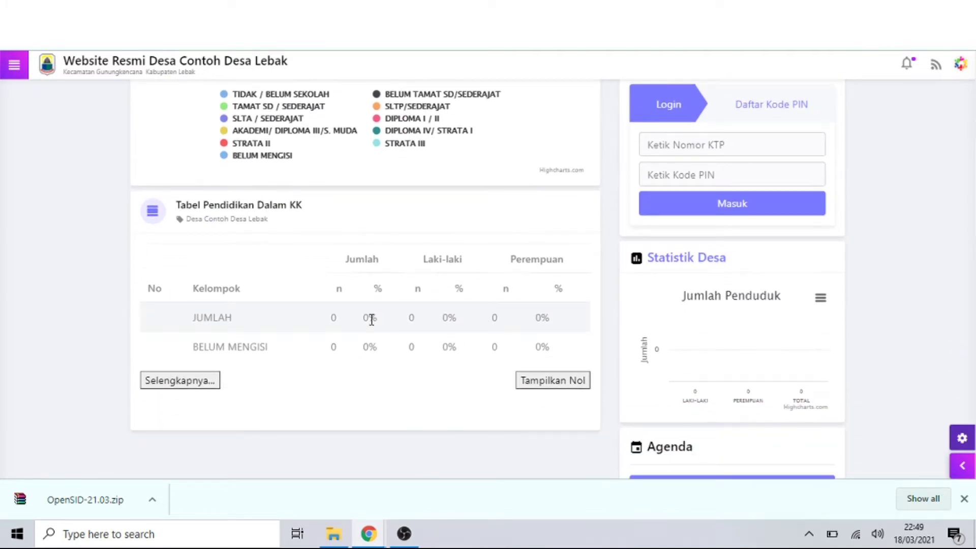
pyautogui.scroll(5, 372, 319)
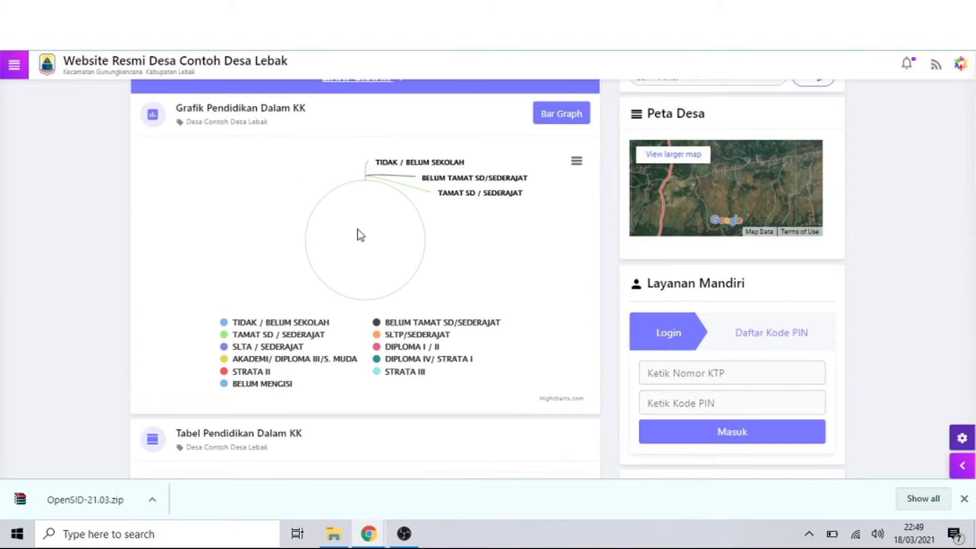
pyautogui.click(565, 119)
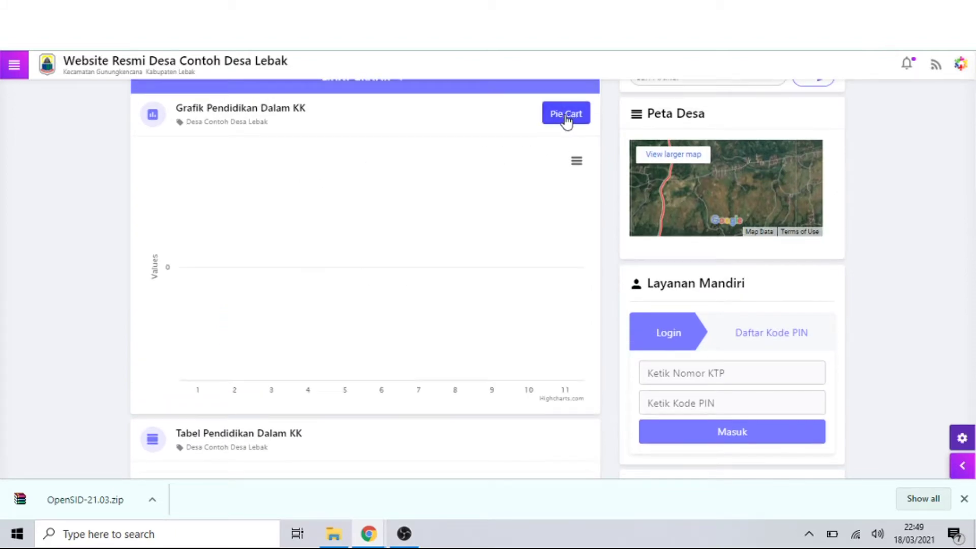
pyautogui.click(567, 120)
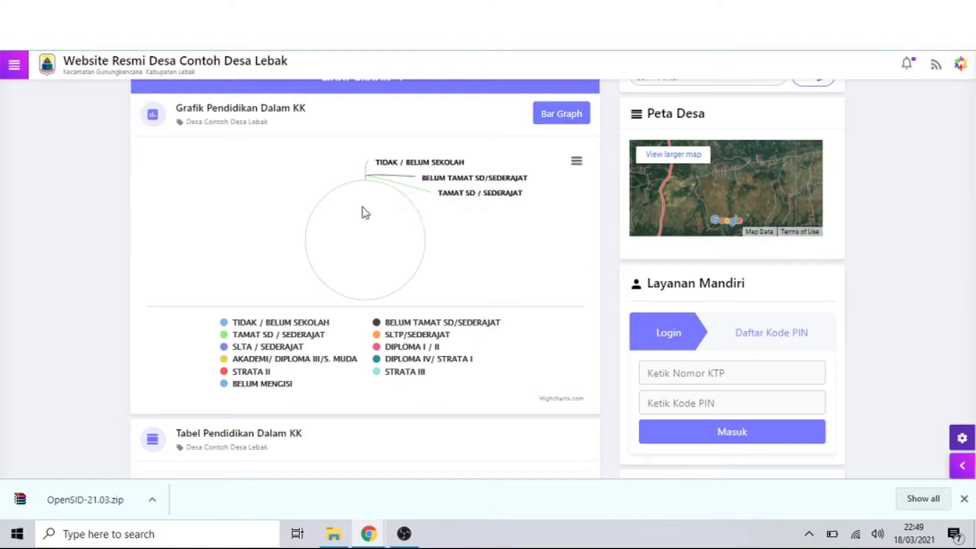
# Open the Data Pendidikan Ditempuh page under Data Desa and view its chart and table.
pyautogui.click(15, 65)
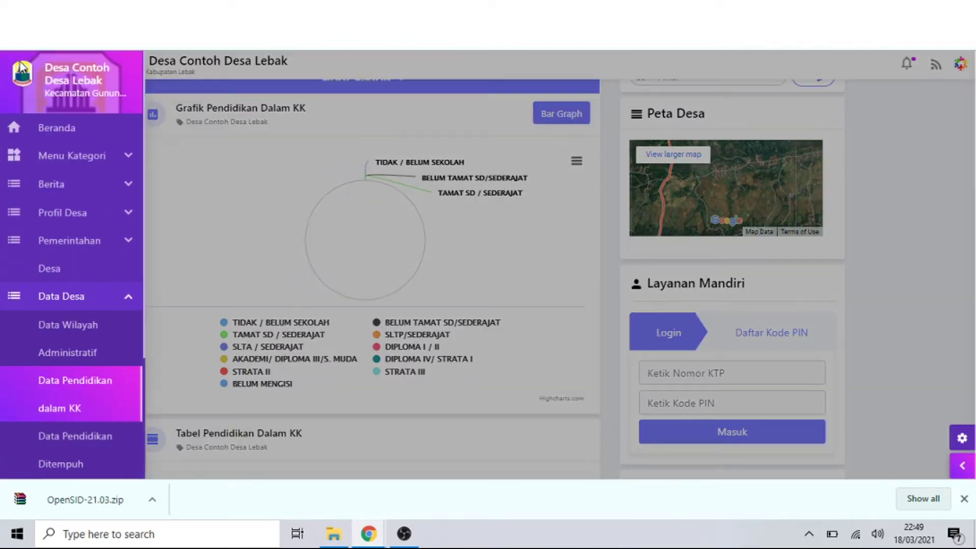
pyautogui.click(94, 440)
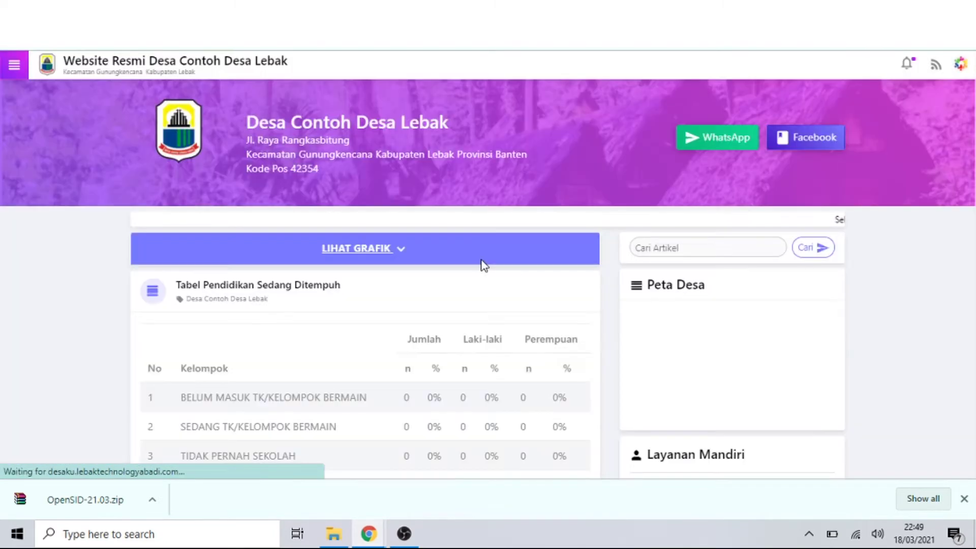
pyautogui.click(382, 247)
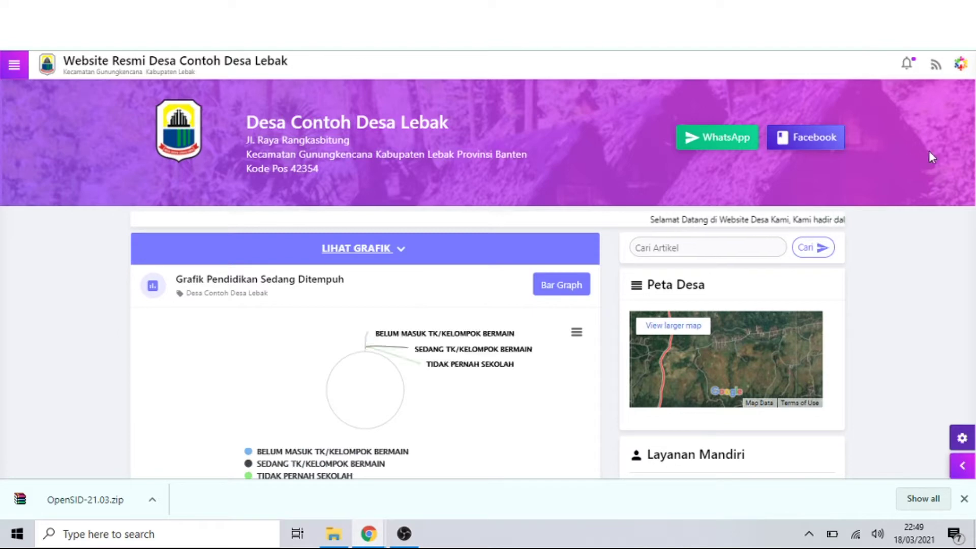
pyautogui.scroll(-6, 897, 182)
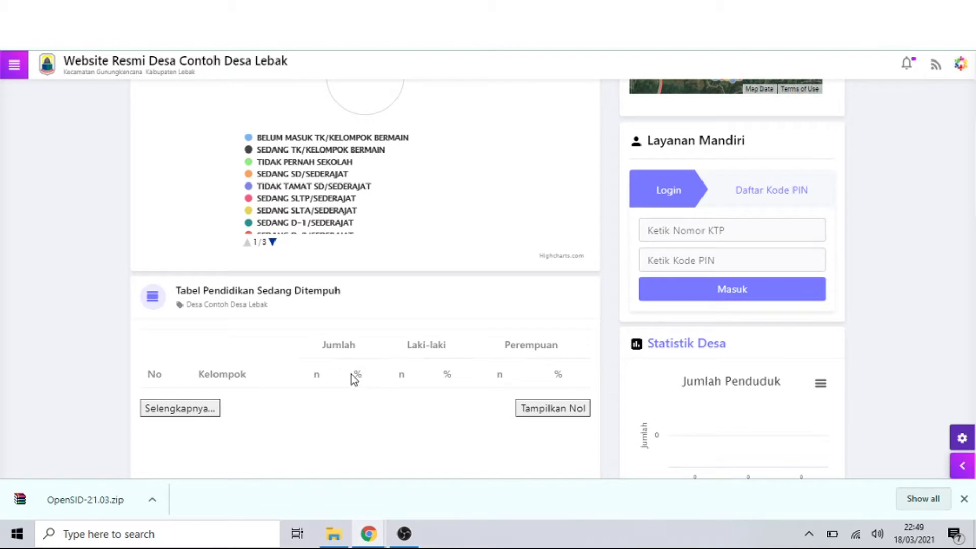
# Open the Data Wilayah Administratif page under Data Desa and view the population table per region.
pyautogui.click(15, 67)
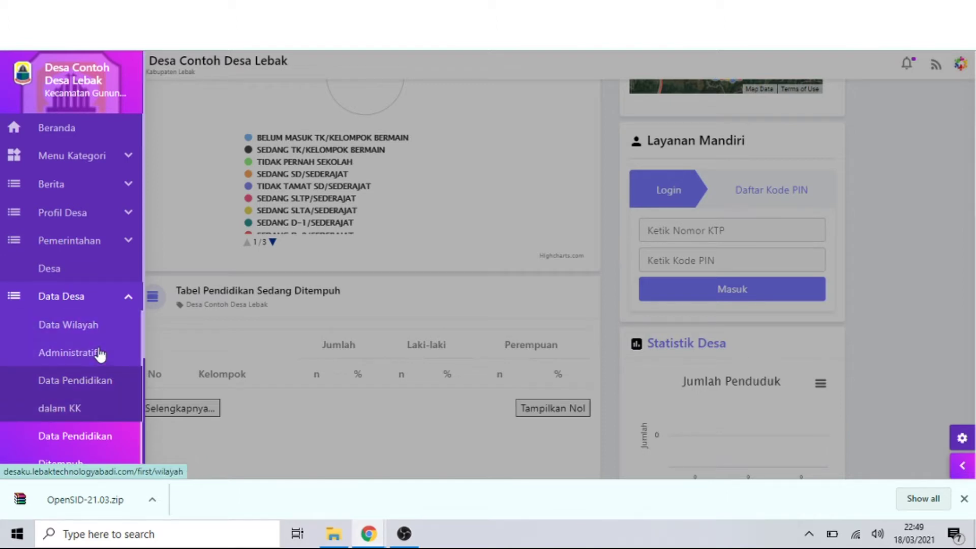
pyautogui.click(95, 411)
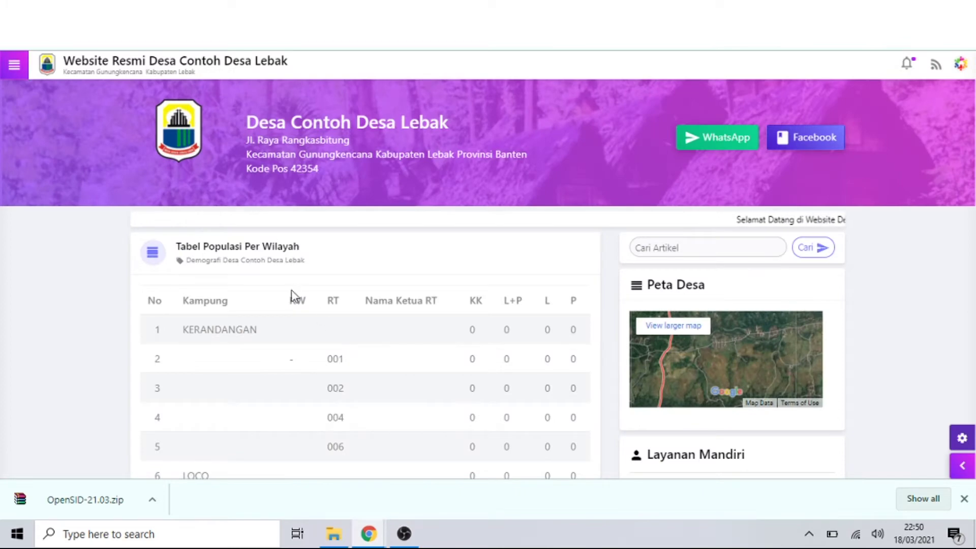
pyautogui.click(9, 60)
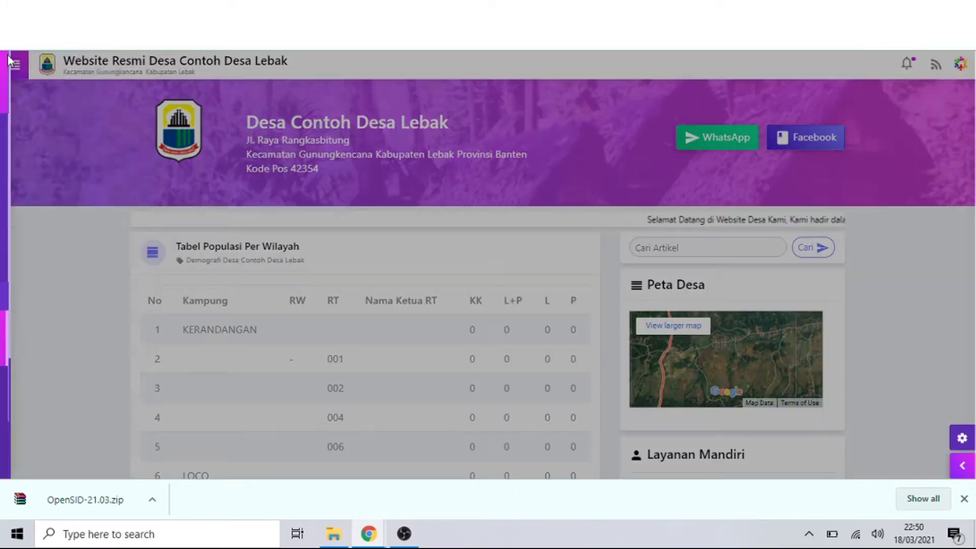
pyautogui.moveTo(145, 163); pyautogui.dragTo(285, 383)
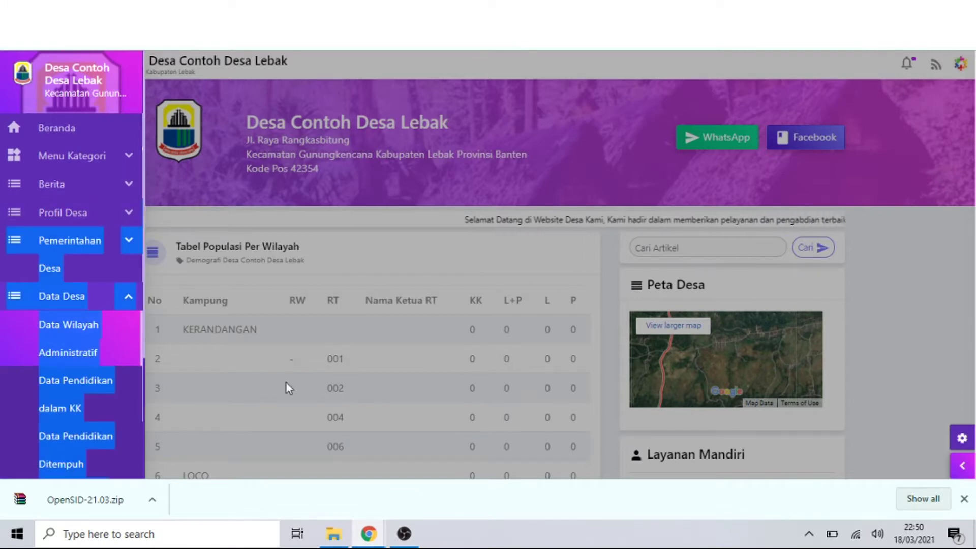
pyautogui.click(60, 359)
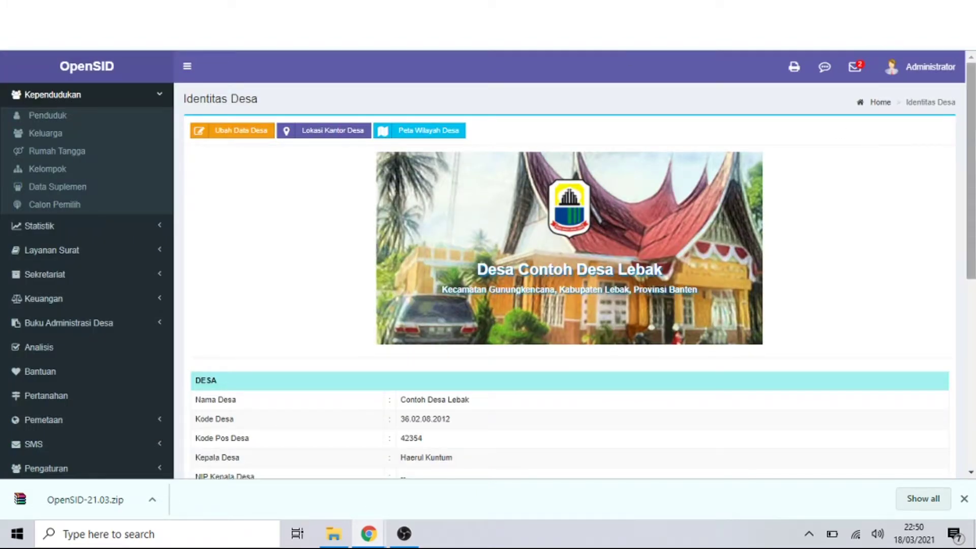
# Open the Home dashboard of the OpenSID administration area and review its summary cards.
pyautogui.click(32, 97)
pyautogui.scroll(3, 34, 98)
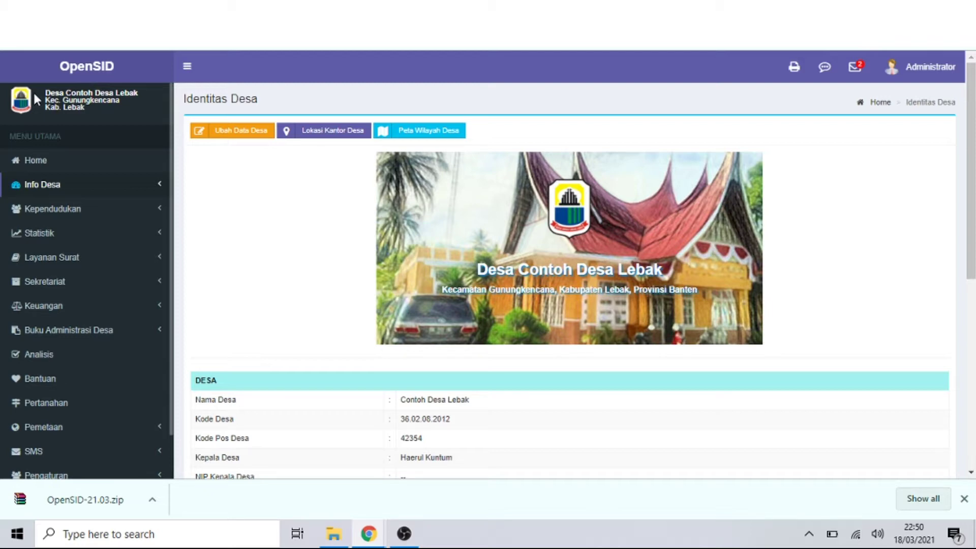
pyautogui.click(36, 161)
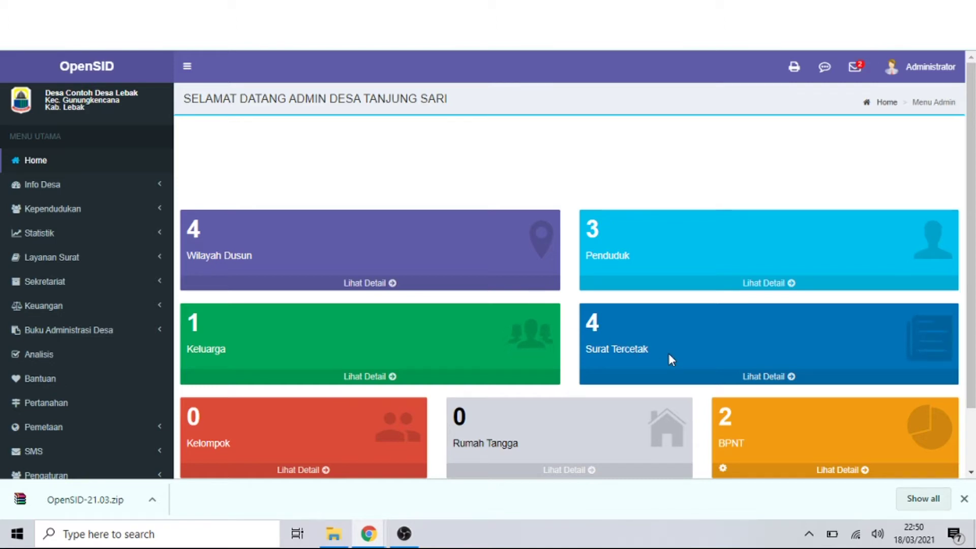
pyautogui.moveTo(972, 299); pyautogui.dragTo(973, 345)
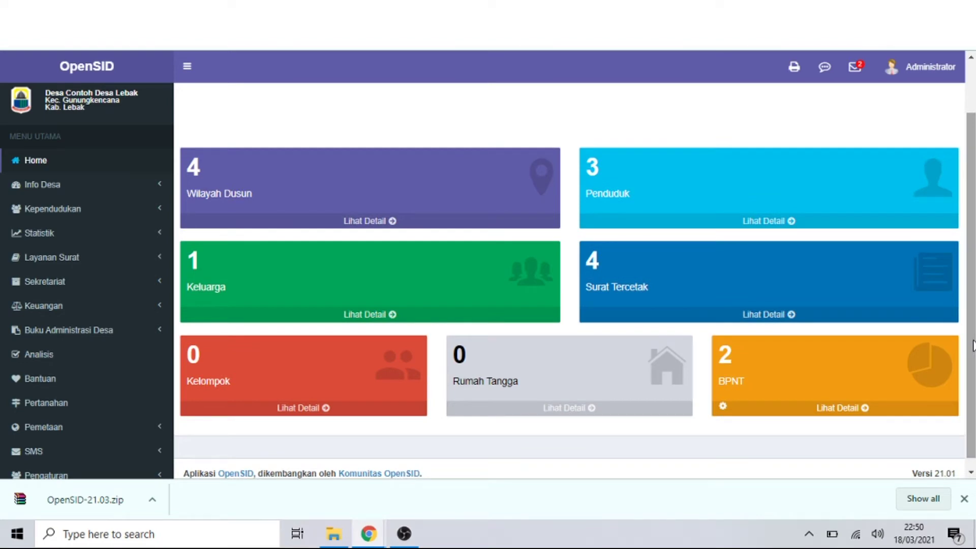
# View the letter service archive through the Surat Tercetak card's details and return to the Home dashboard.
pyautogui.click(755, 319)
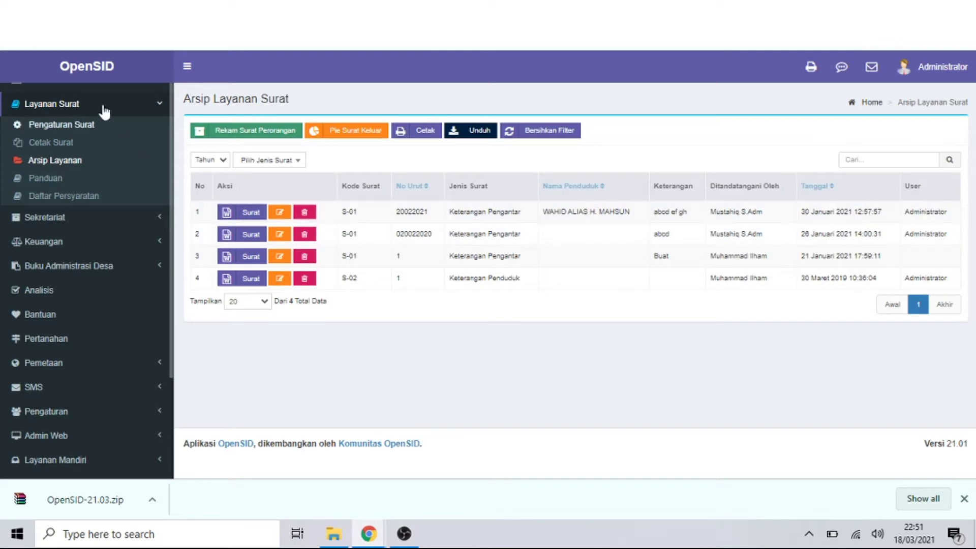
pyautogui.click(161, 104)
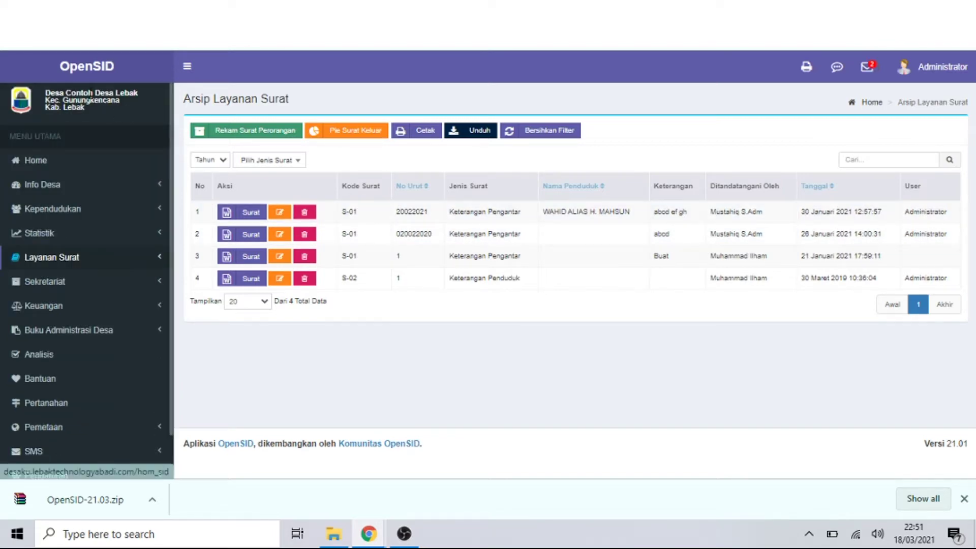
pyautogui.click(84, 164)
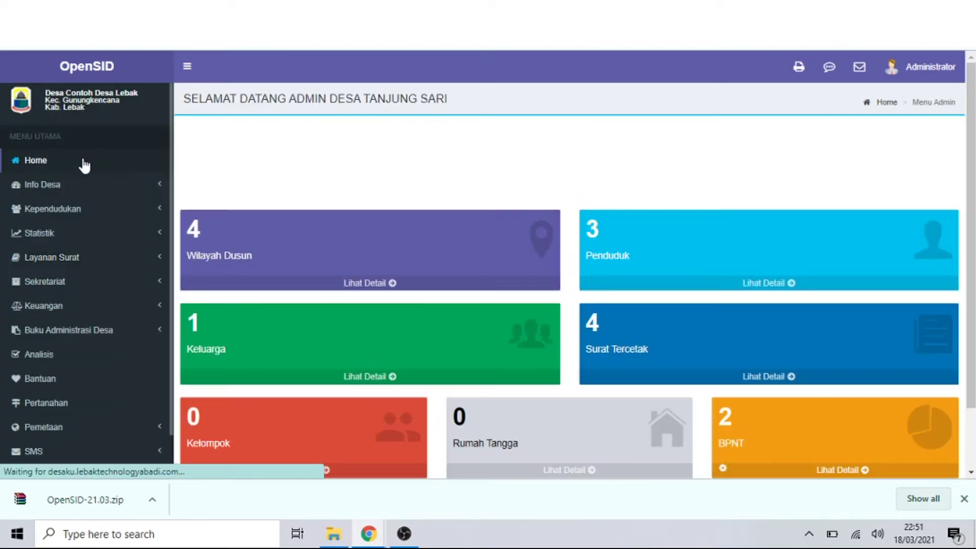
# View the Identitas Desa, Wilayah Administratif and Pemerintahan Desa pages under Info Desa.
pyautogui.click(95, 192)
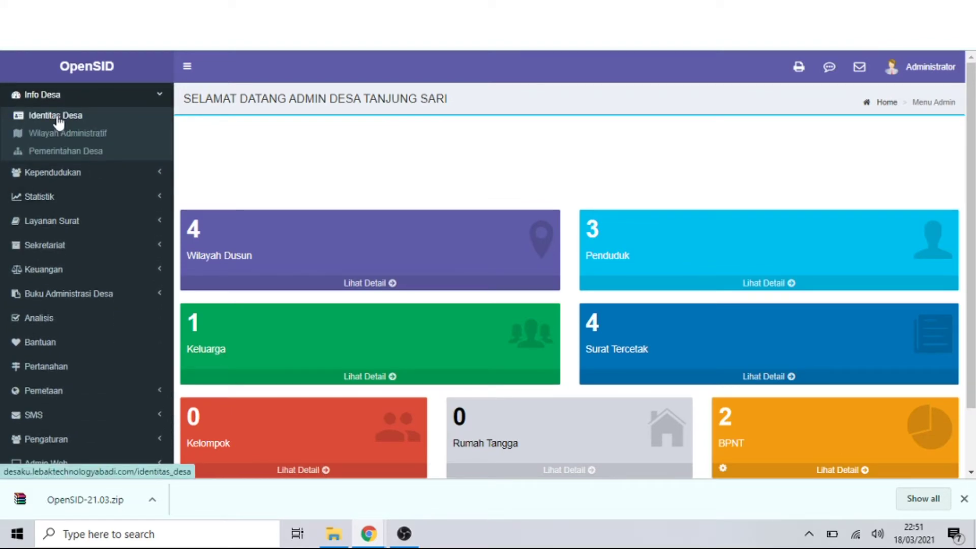
pyautogui.click(57, 118)
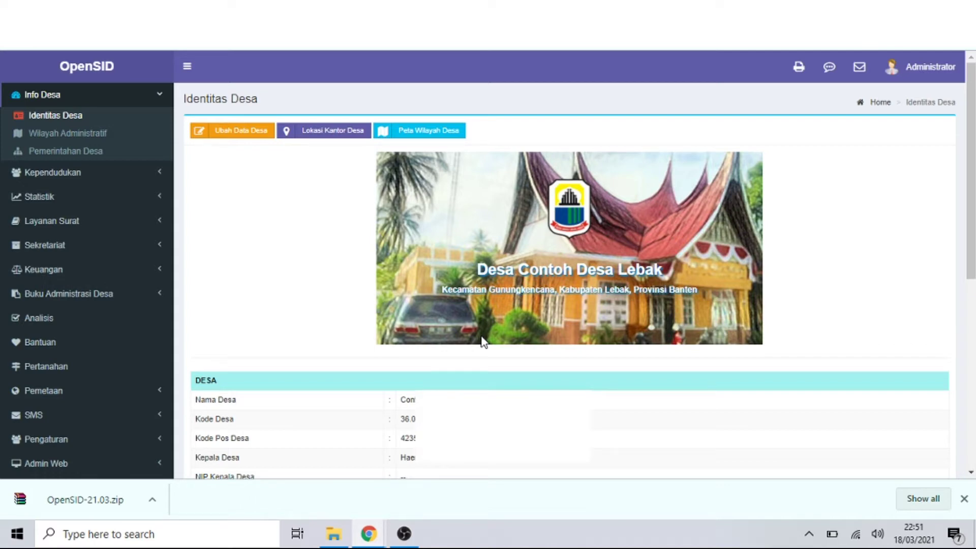
pyautogui.click(62, 134)
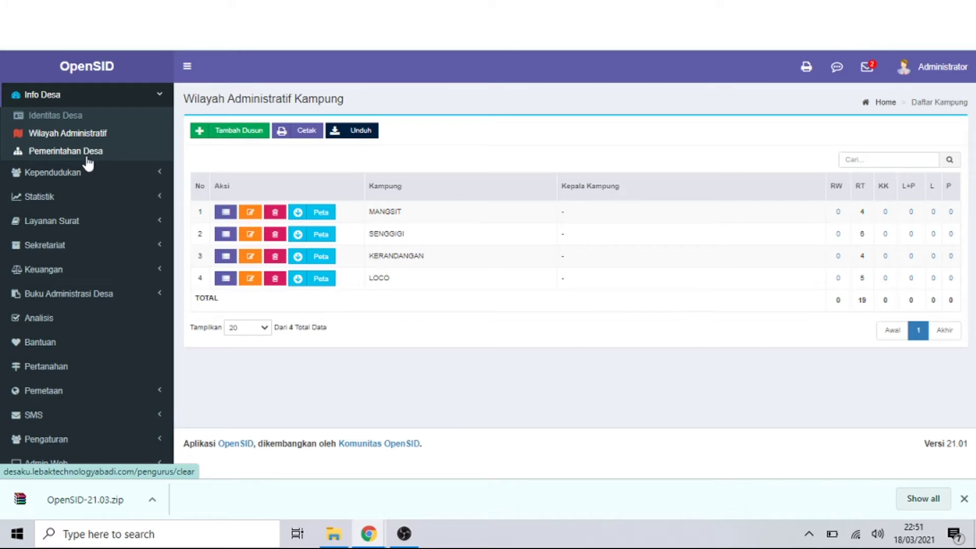
pyautogui.click(96, 163)
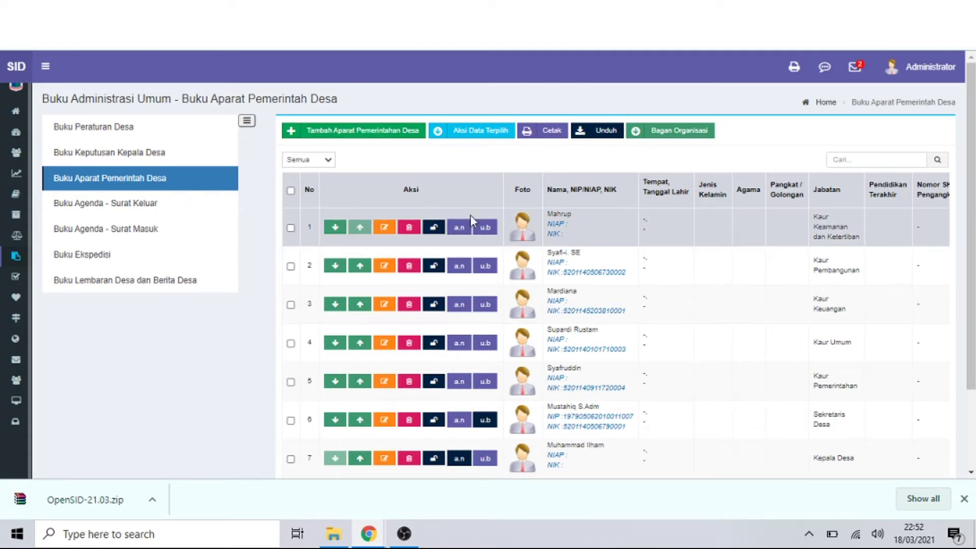
# Open the form for adding a village government official and set Data Staf to Tidak Terdata.
pyautogui.click(365, 133)
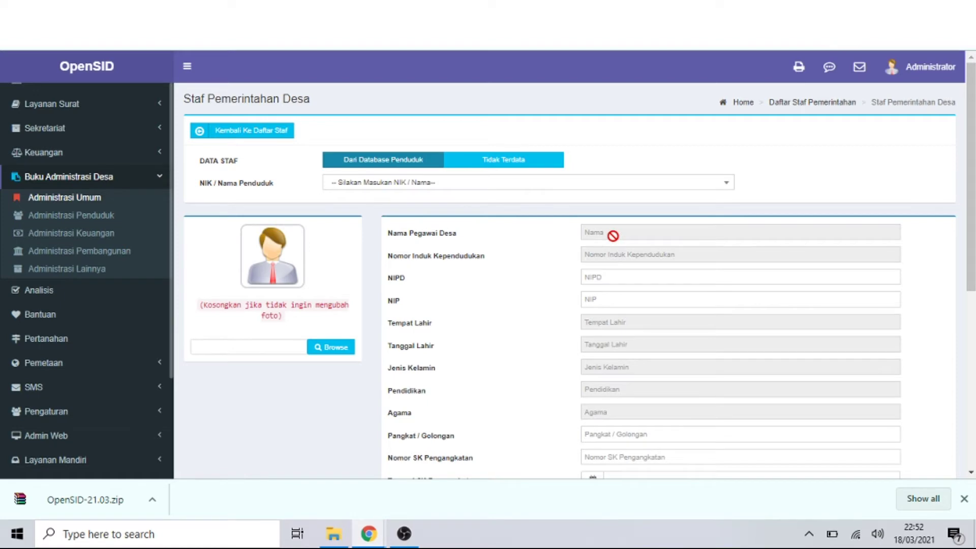
pyautogui.click(582, 191)
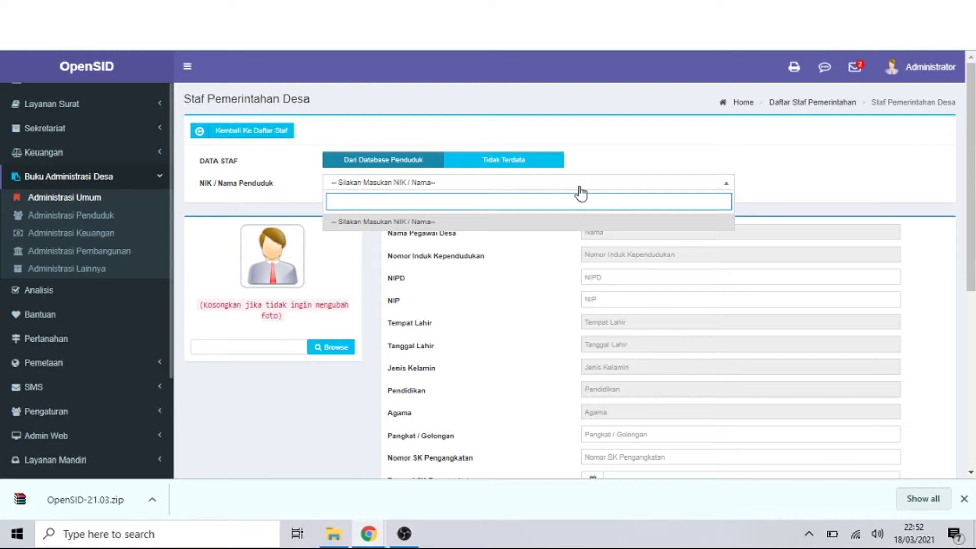
pyautogui.click(518, 164)
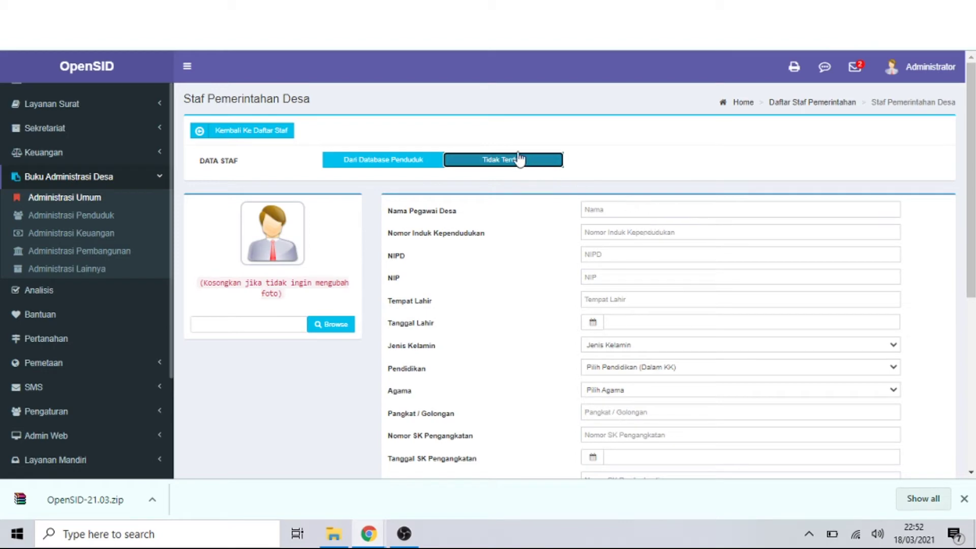
# Review the unregistered staff form, including the Agama and Pendidikan choices, and return to the staff list without saving.
pyautogui.click(629, 208)
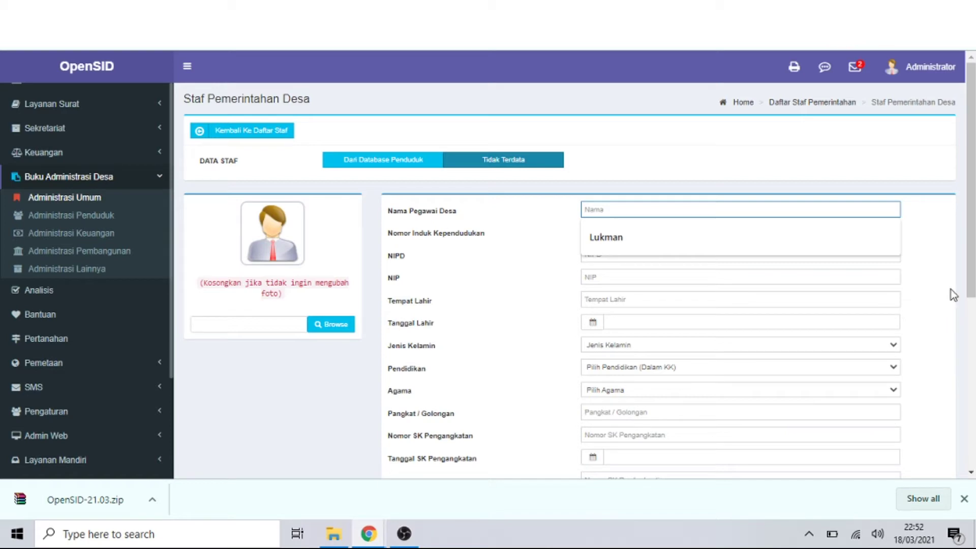
pyautogui.scroll(-2, 969, 203)
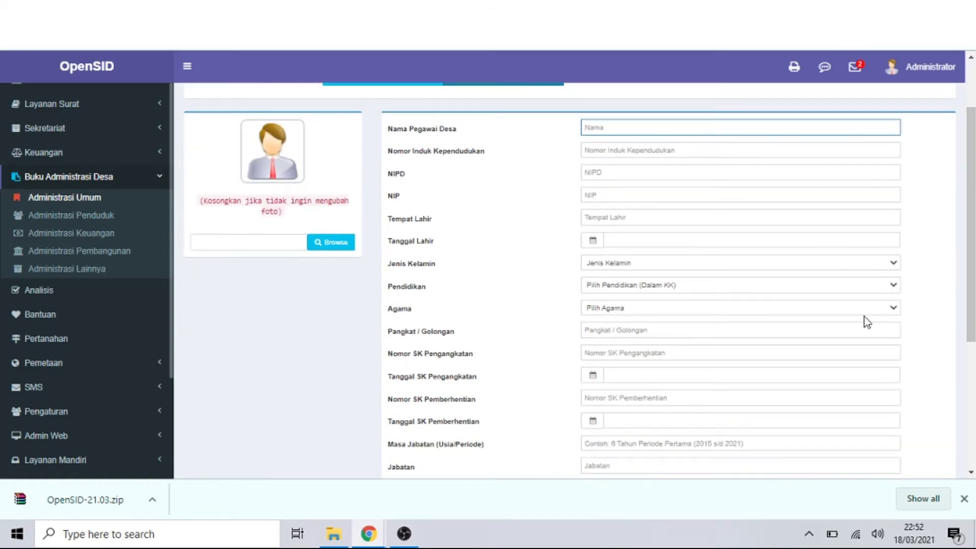
pyautogui.click(824, 308)
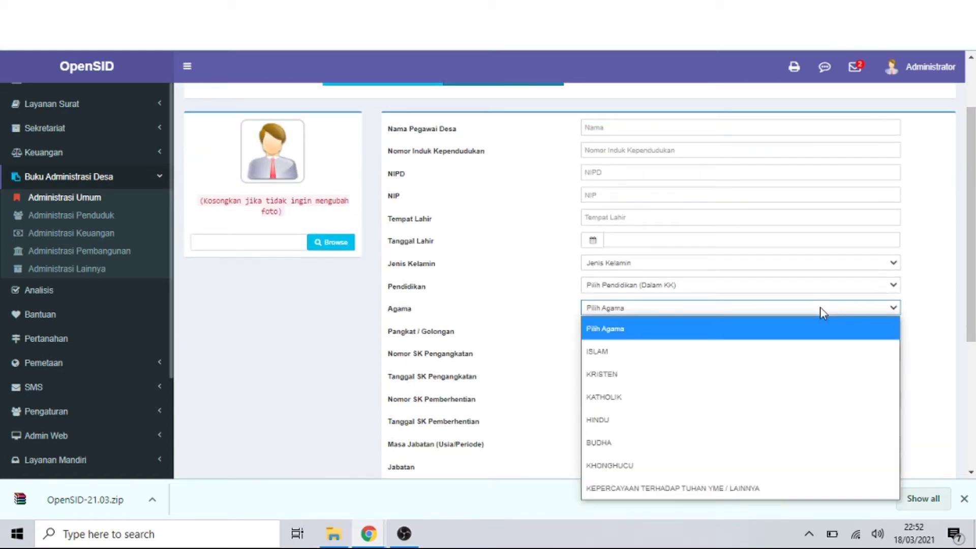
pyautogui.click(769, 287)
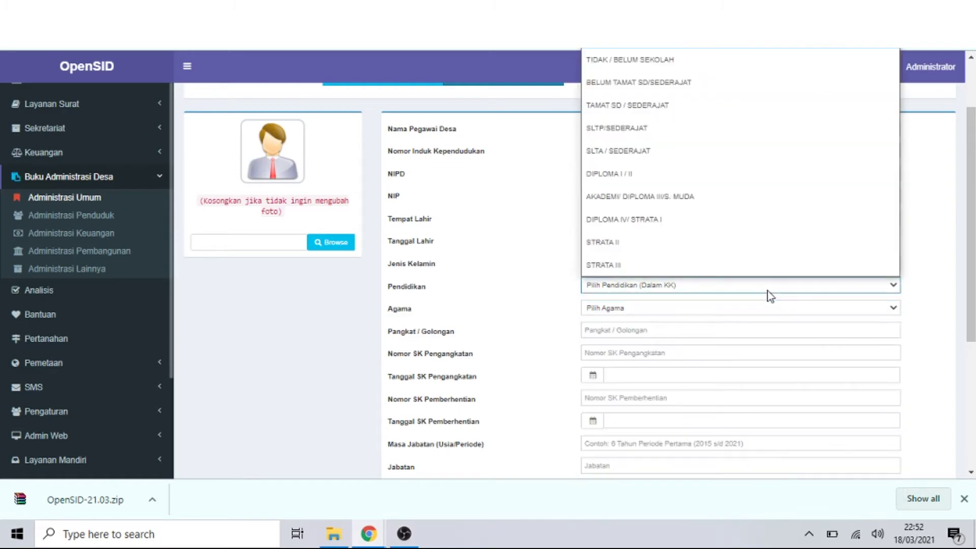
pyautogui.click(468, 373)
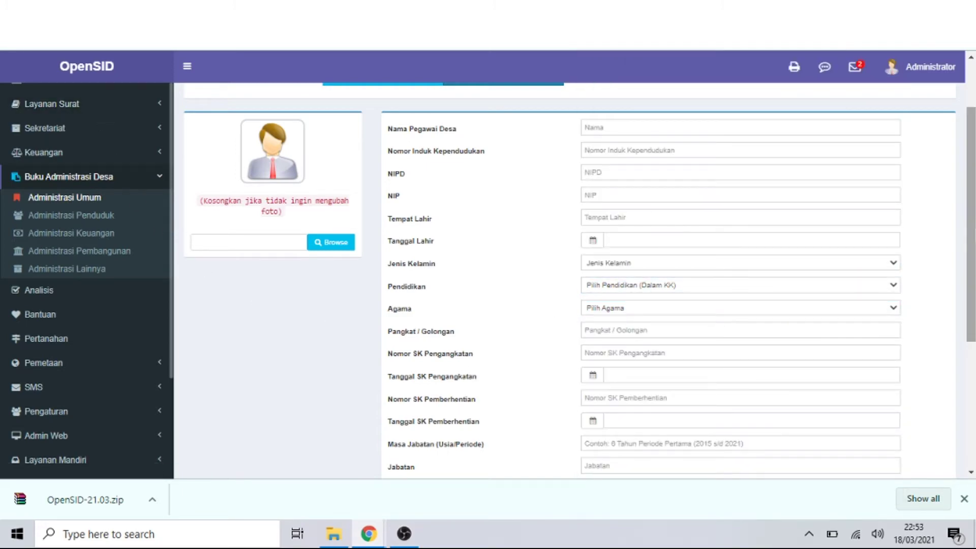
pyautogui.moveTo(972, 234); pyautogui.dragTo(974, 191)
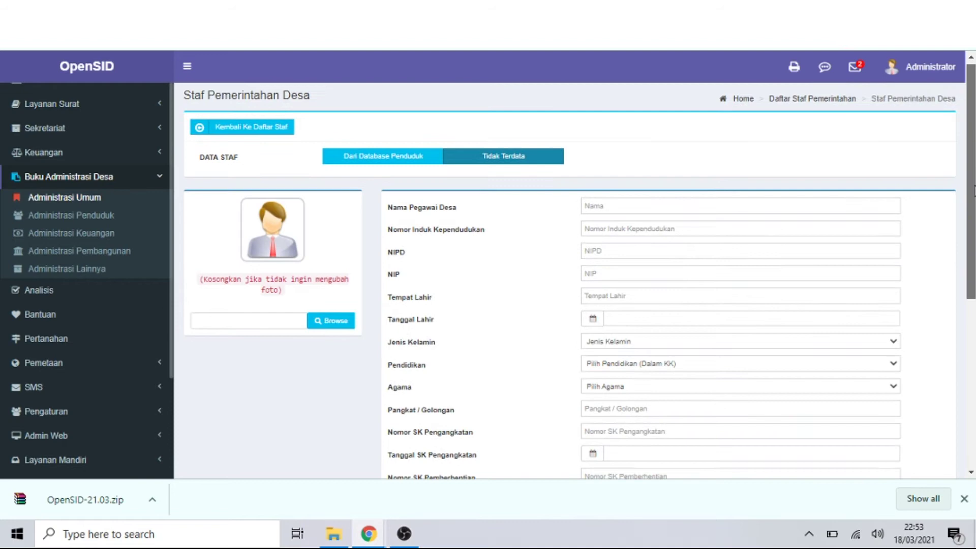
pyautogui.click(230, 131)
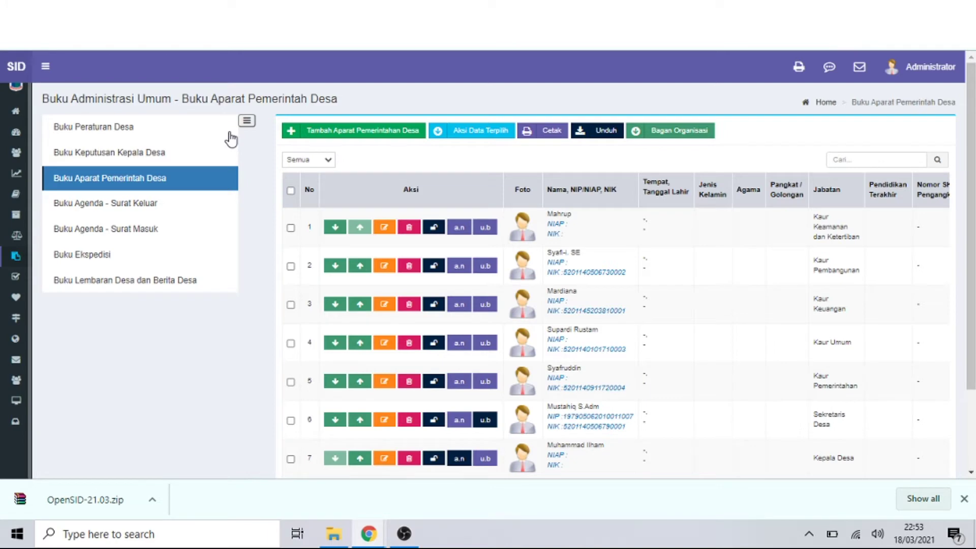
# Open the Penduduk page under Kependudukan to view the resident data.
pyautogui.moveTo(20, 102)
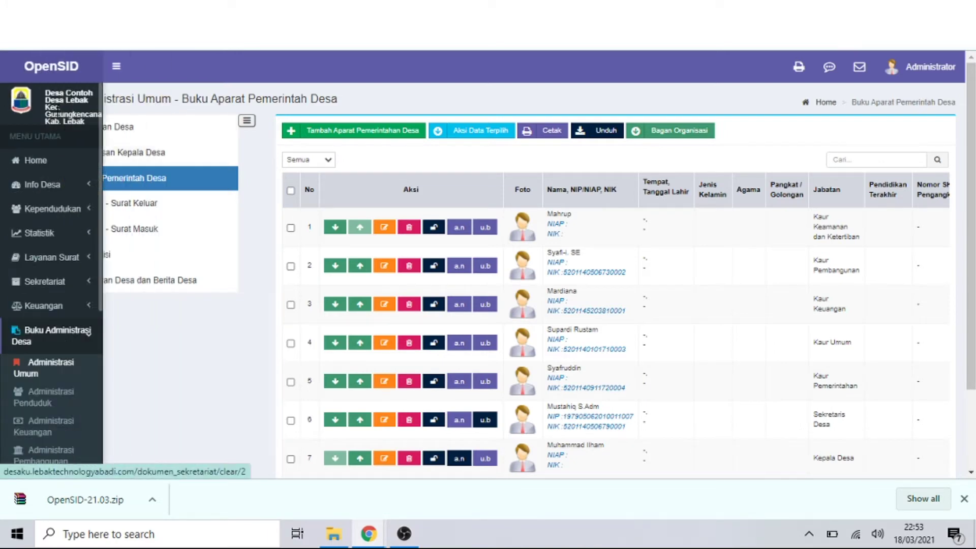
pyautogui.click(69, 209)
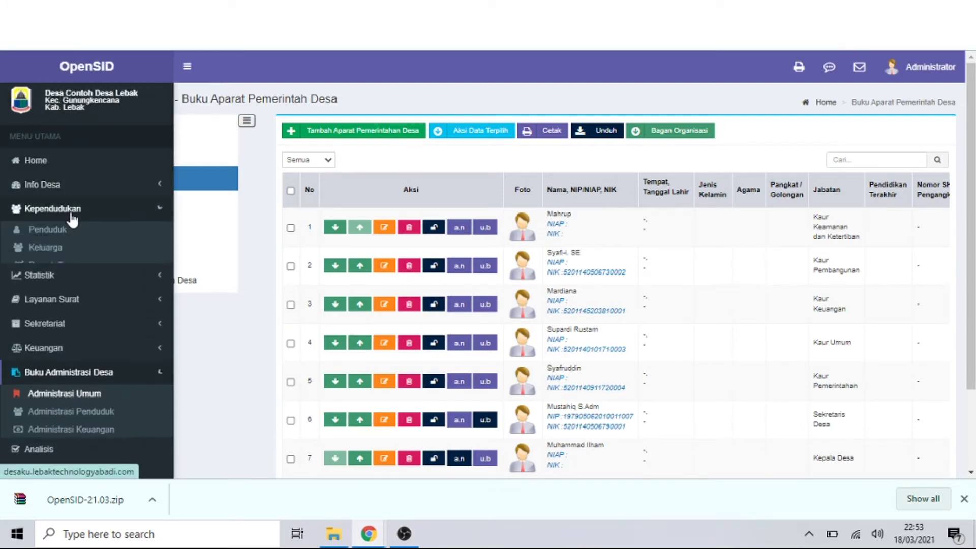
pyautogui.scroll(-2, 71, 218)
pyautogui.scroll(-1, 71, 218)
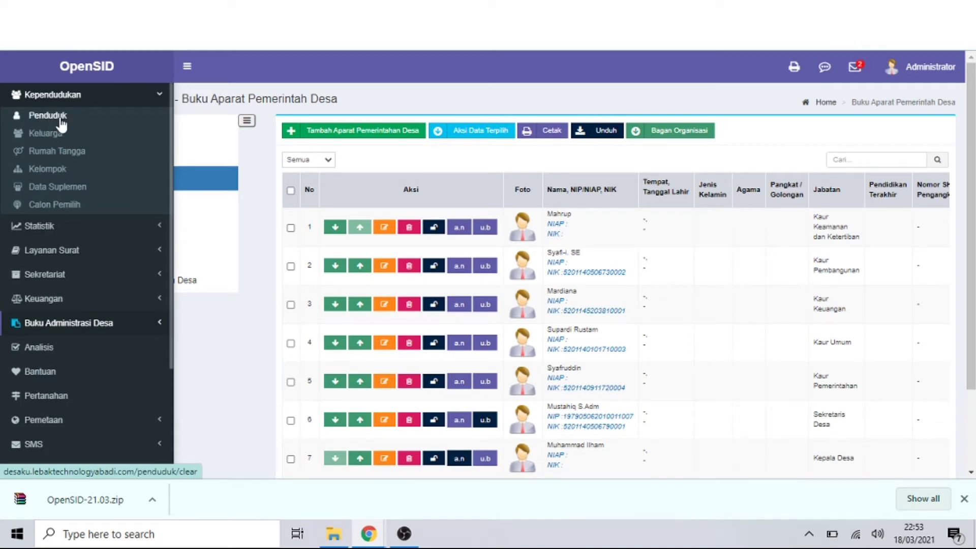
pyautogui.click(61, 123)
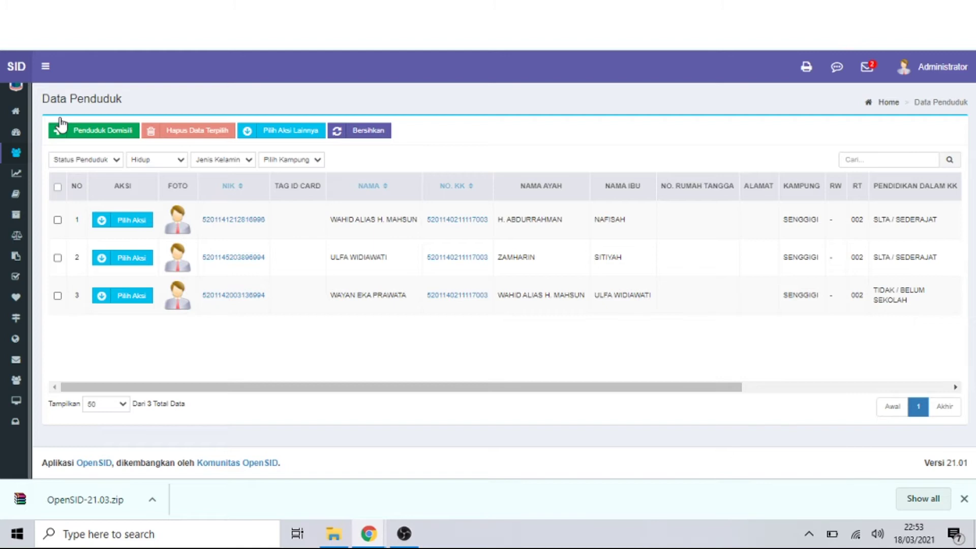
# Open the form for adding a Penduduk Domisili and review its NIK, Nama Lengkap and KTP Elektronik fields without filling them in.
pyautogui.click(77, 135)
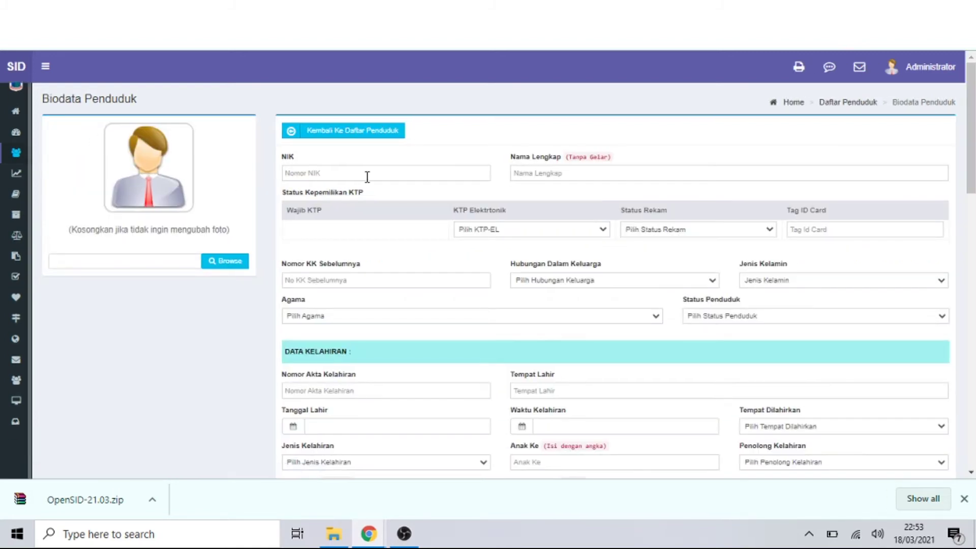
pyautogui.click(367, 175)
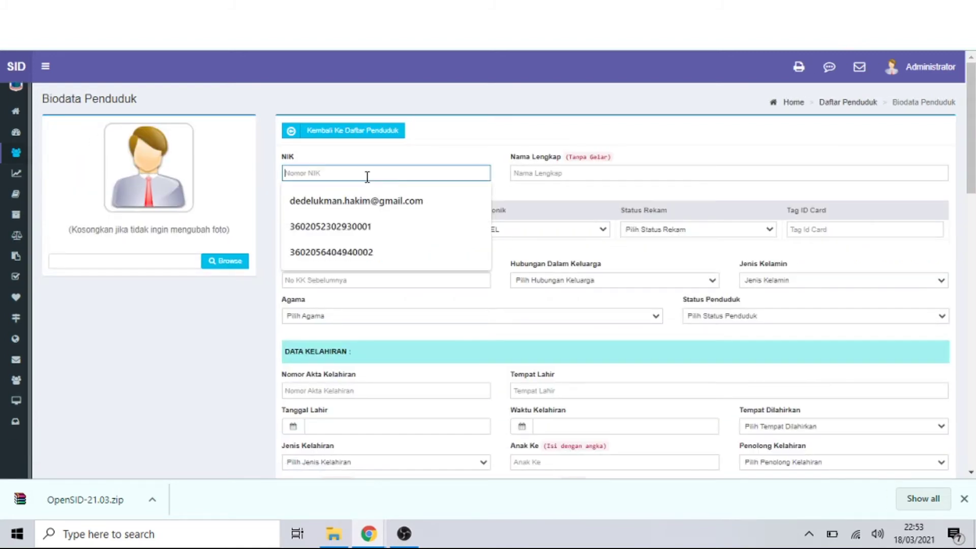
pyautogui.click(557, 173)
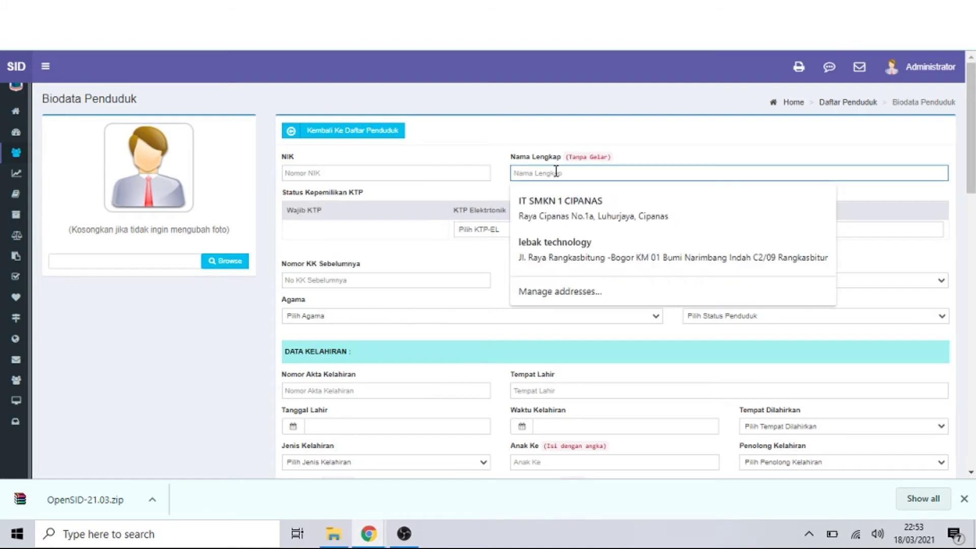
pyautogui.click(432, 257)
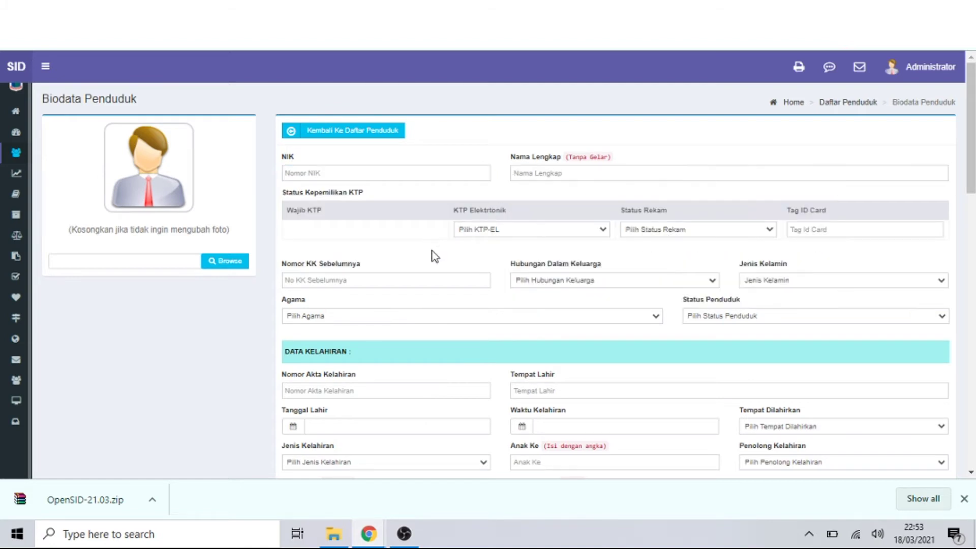
pyautogui.click(511, 231)
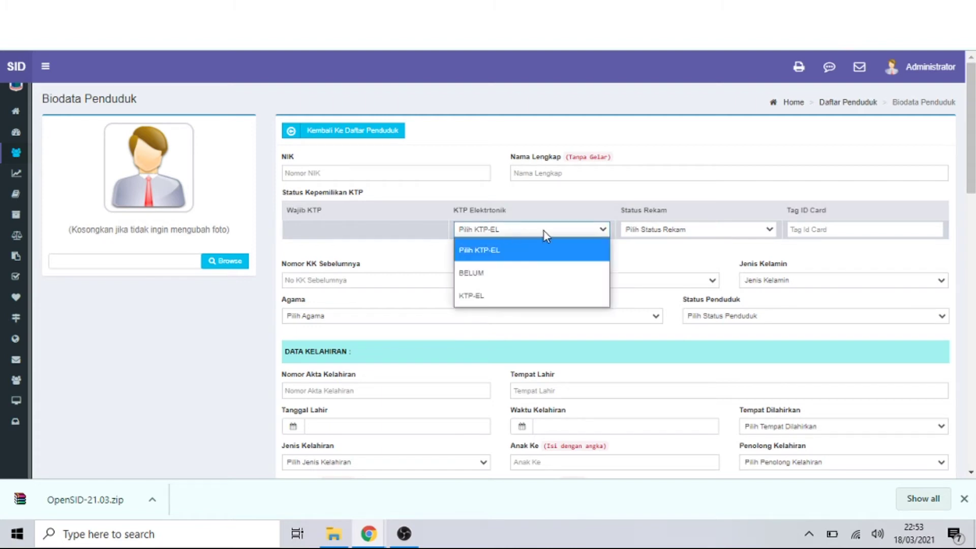
pyautogui.click(511, 233)
# Review the resident form's sections from Data Kelahiran through Alamat, and open the Lokasi Tempat Tinggal map.
pyautogui.scroll(-2, 510, 233)
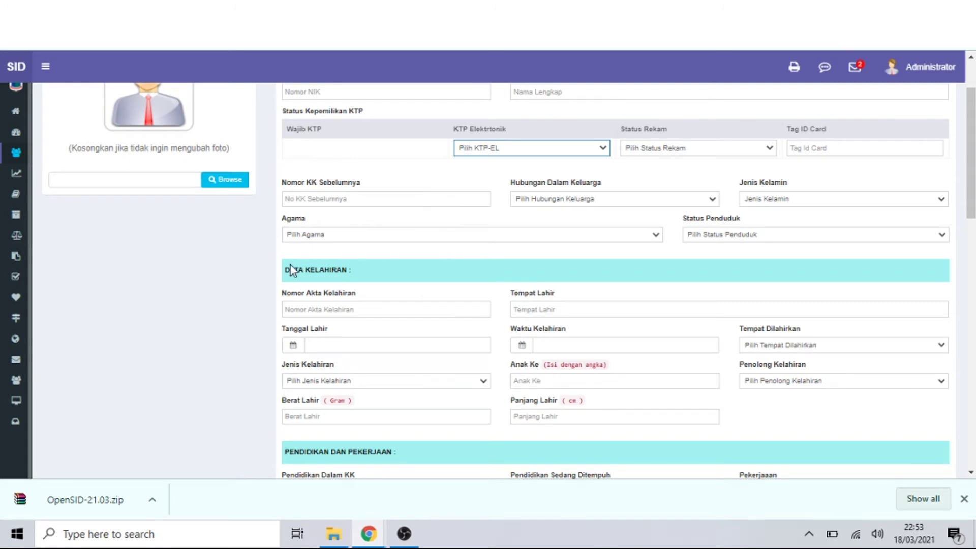
pyautogui.moveTo(295, 269); pyautogui.dragTo(348, 270)
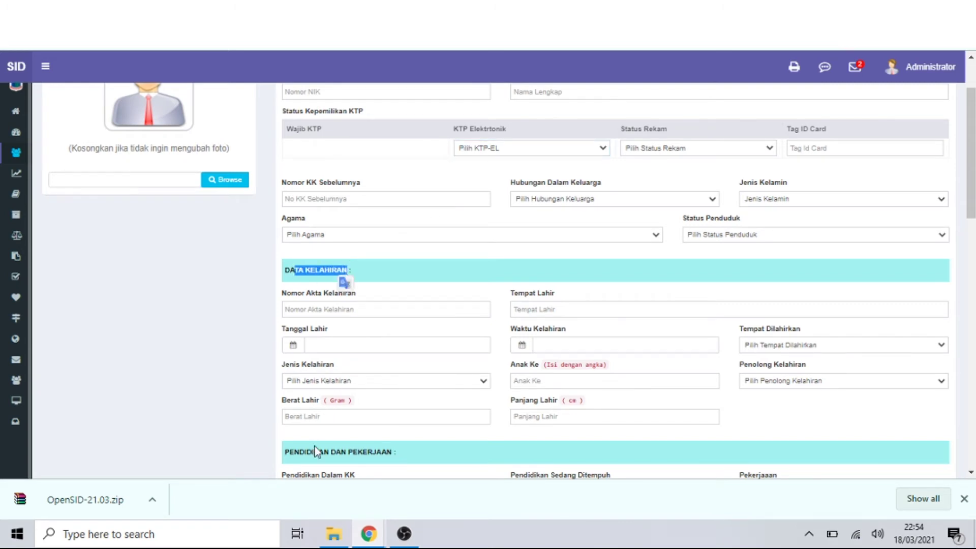
pyautogui.moveTo(289, 454); pyautogui.dragTo(411, 460)
pyautogui.moveTo(973, 190); pyautogui.dragTo(974, 277)
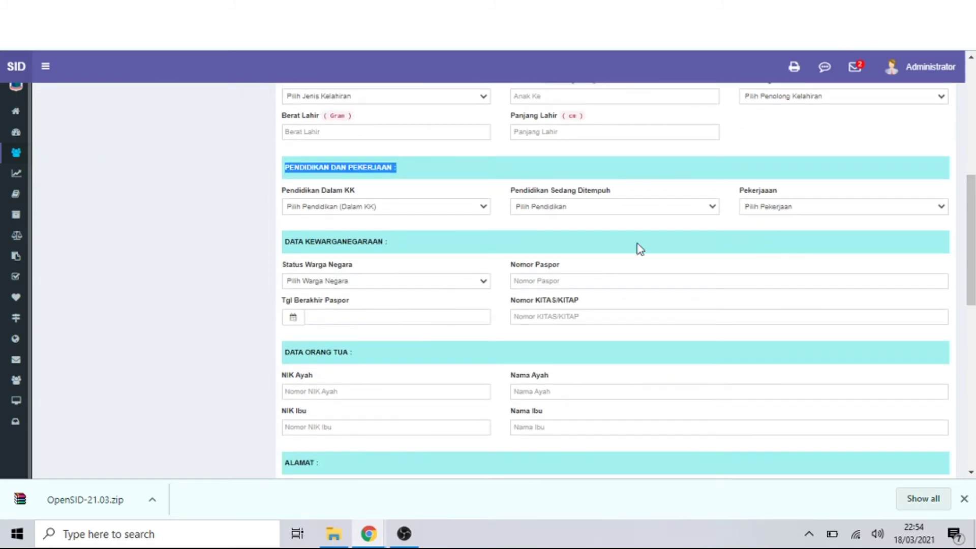
pyautogui.moveTo(429, 243); pyautogui.dragTo(269, 241)
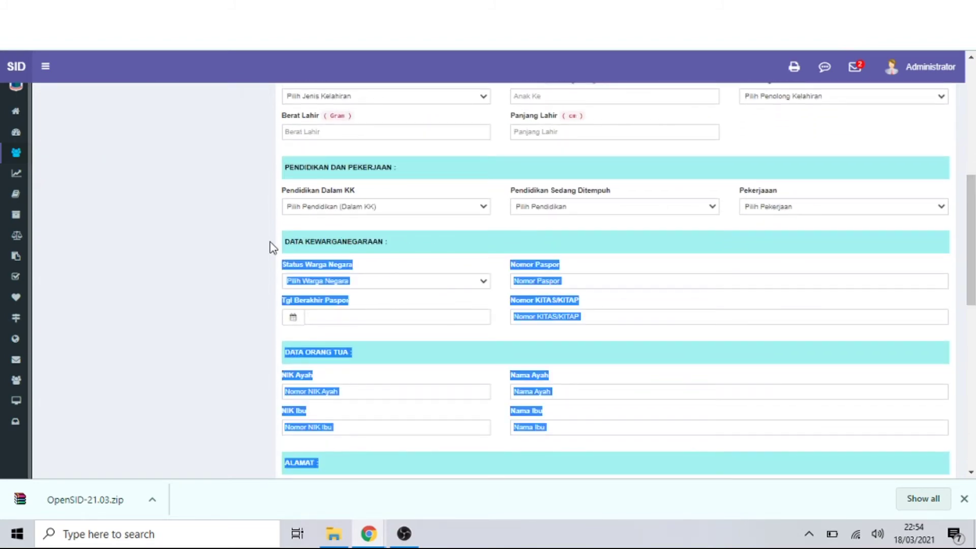
pyautogui.click(378, 351)
pyautogui.moveTo(975, 258); pyautogui.dragTo(975, 307)
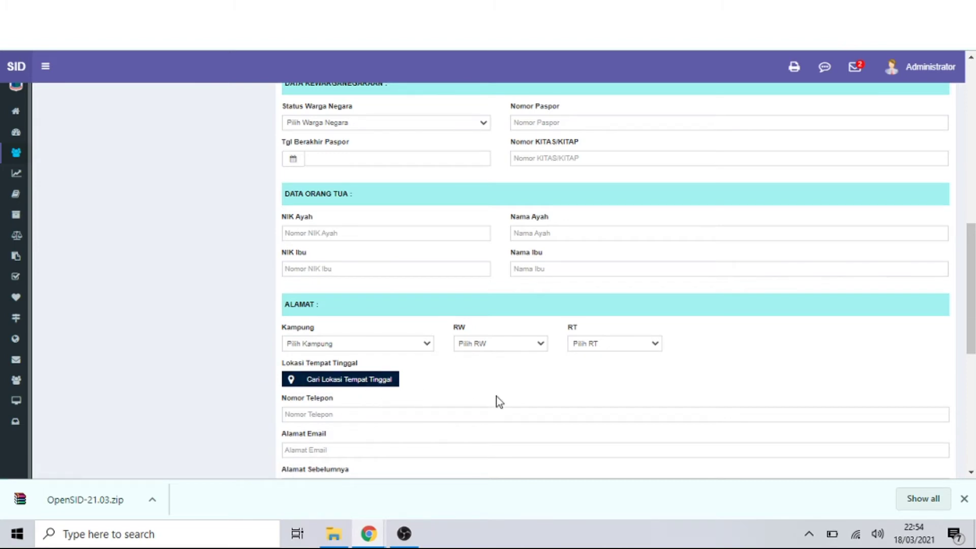
pyautogui.click(351, 384)
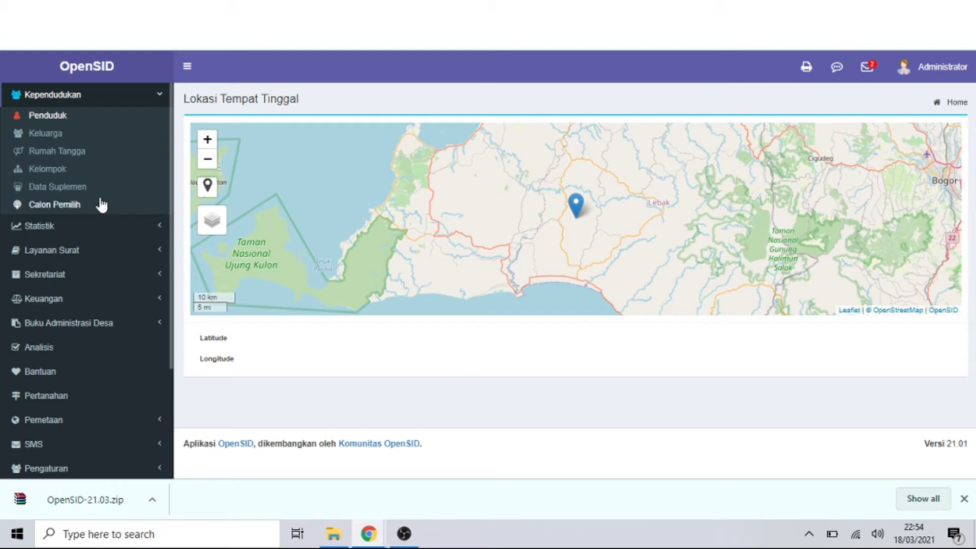
# View the Keluarga and Calon Pemilih pages under Kependudukan.
pyautogui.click(48, 136)
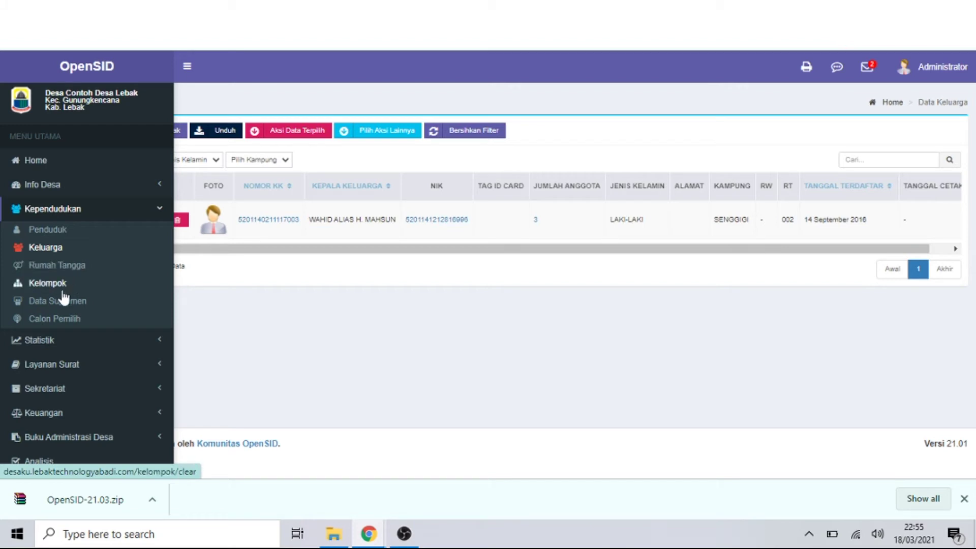
pyautogui.click(73, 324)
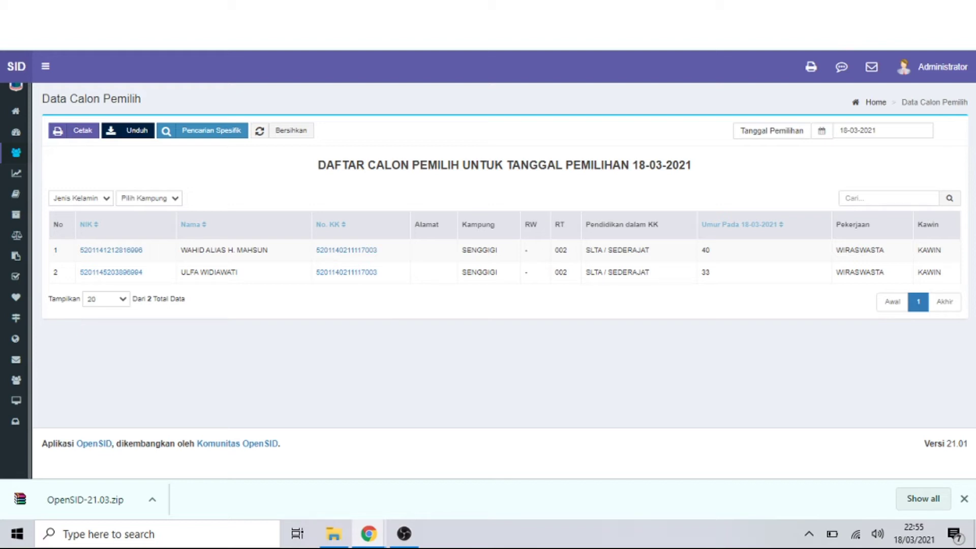
pyautogui.moveTo(2, 139)
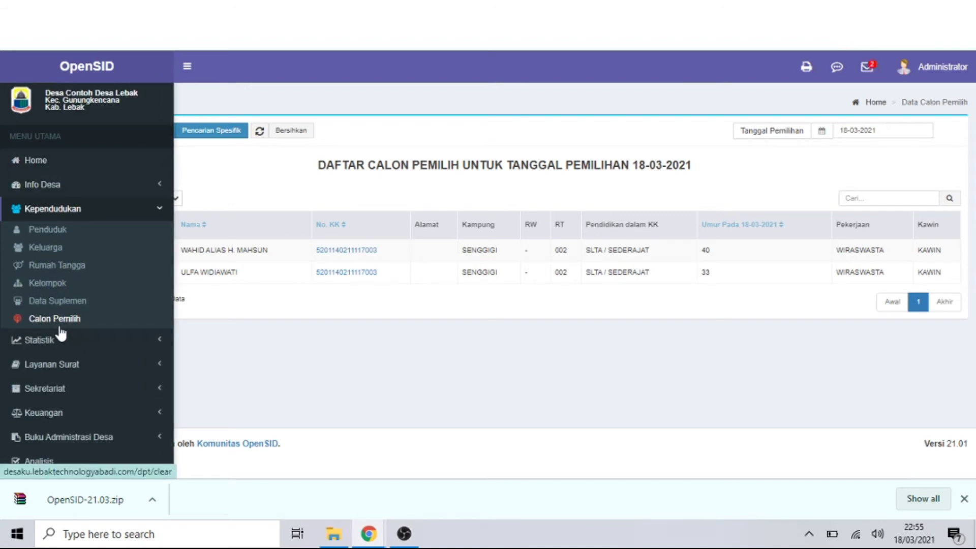
pyautogui.click(60, 328)
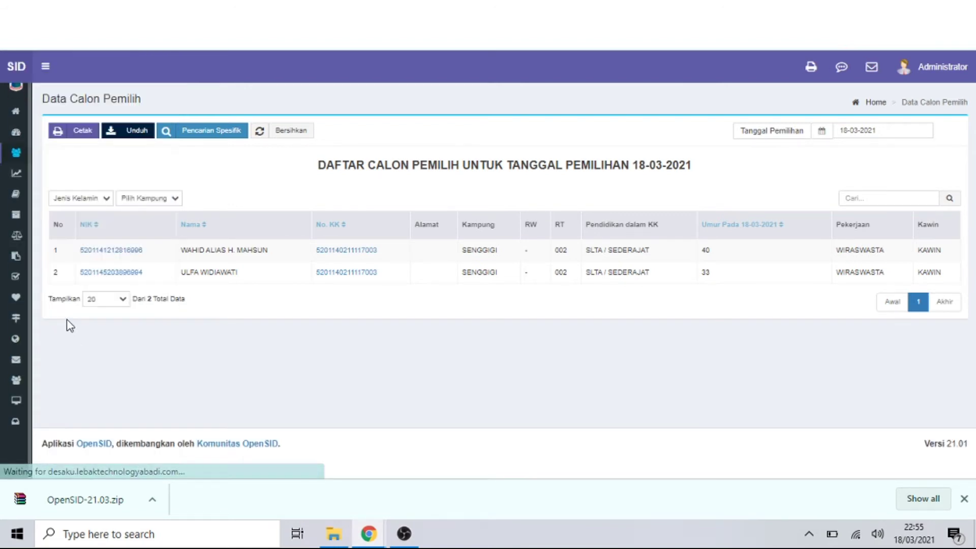
# Open Statistik Kependudukan and show the Pendidikan Dalam KK data as a graph and as a pie chart.
pyautogui.moveTo(2, 257)
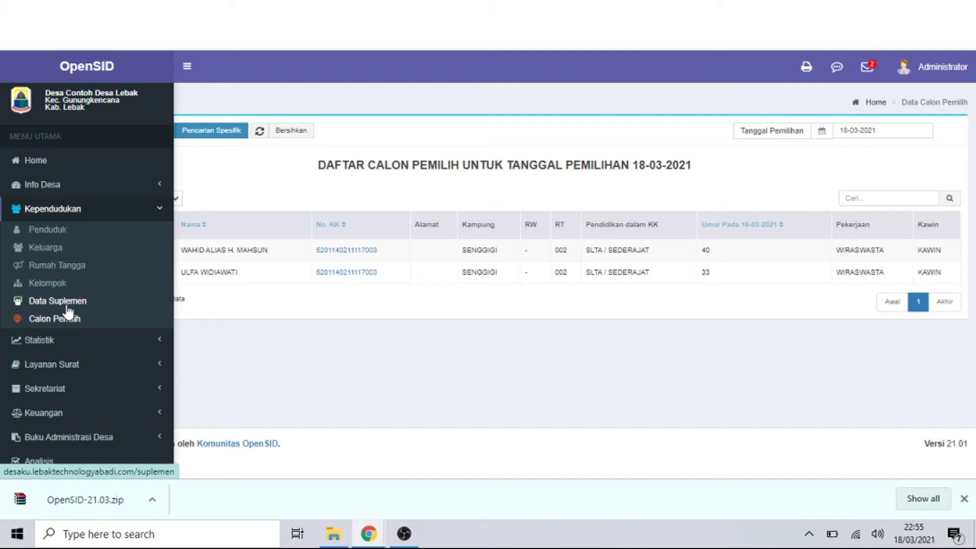
pyautogui.click(72, 341)
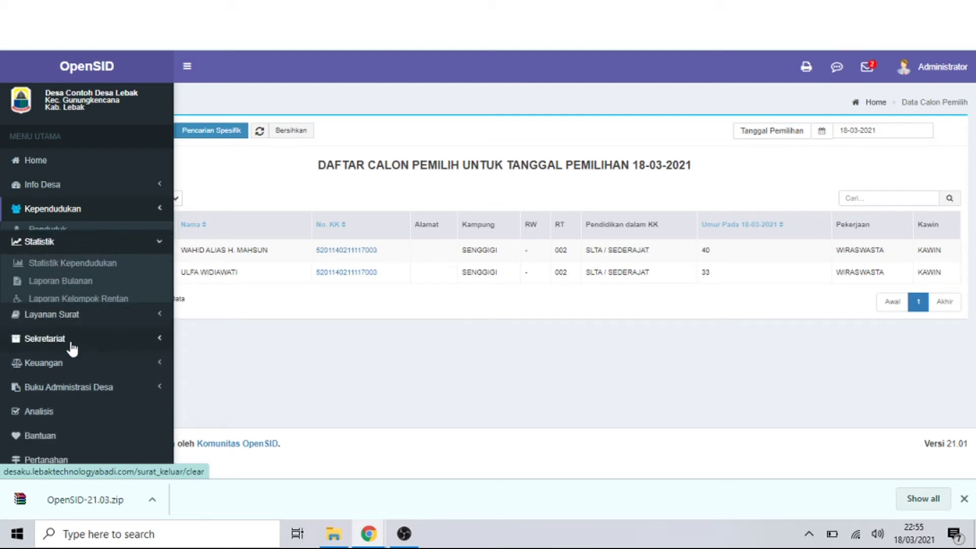
pyautogui.scroll(-2, 72, 344)
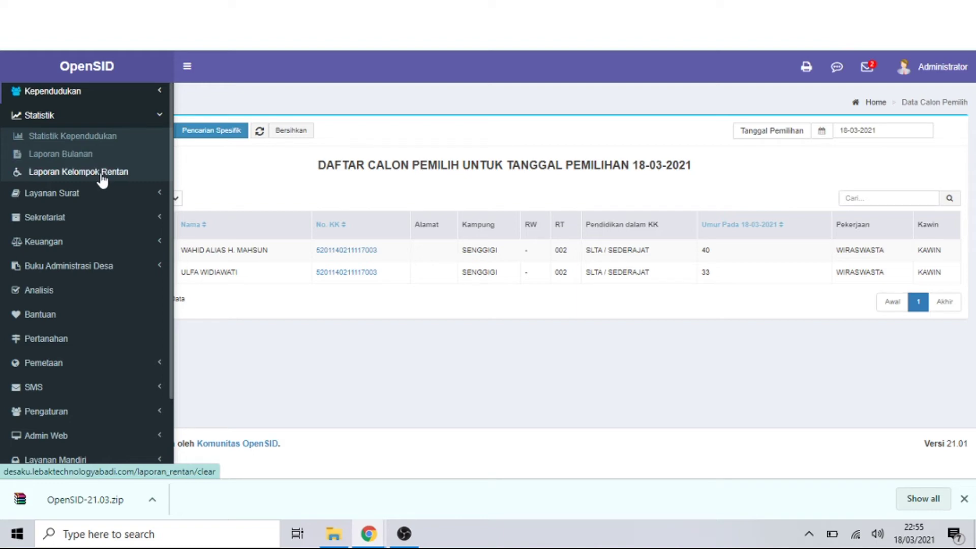
pyautogui.click(88, 143)
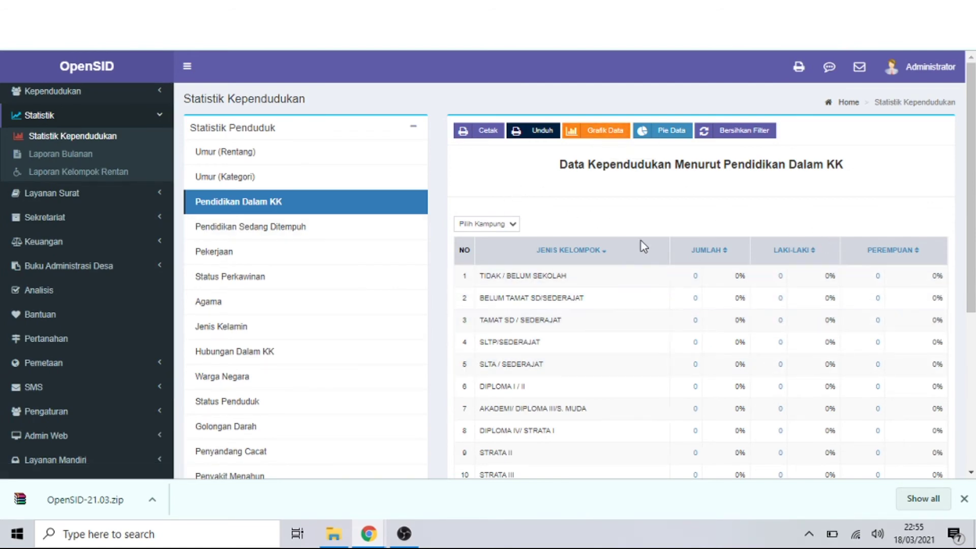
pyautogui.click(602, 141)
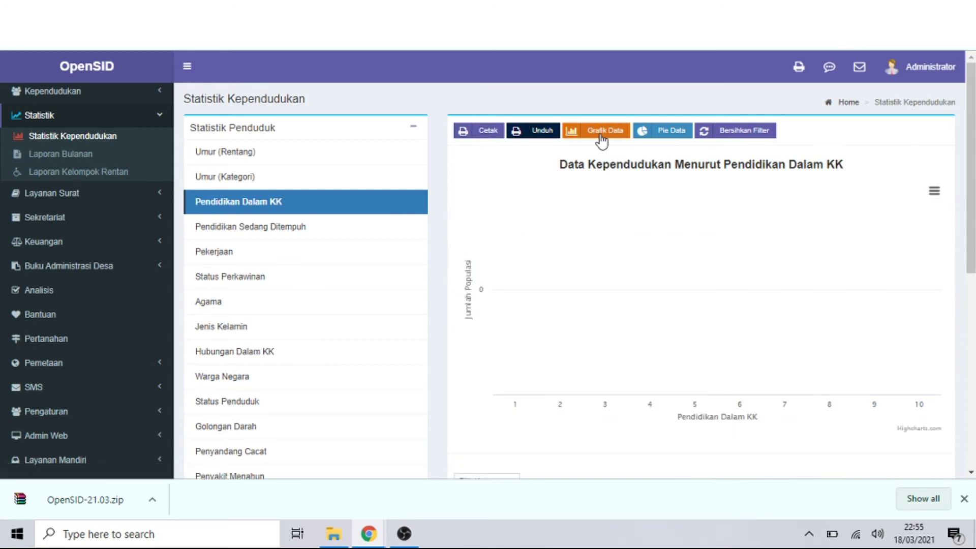
pyautogui.click(661, 144)
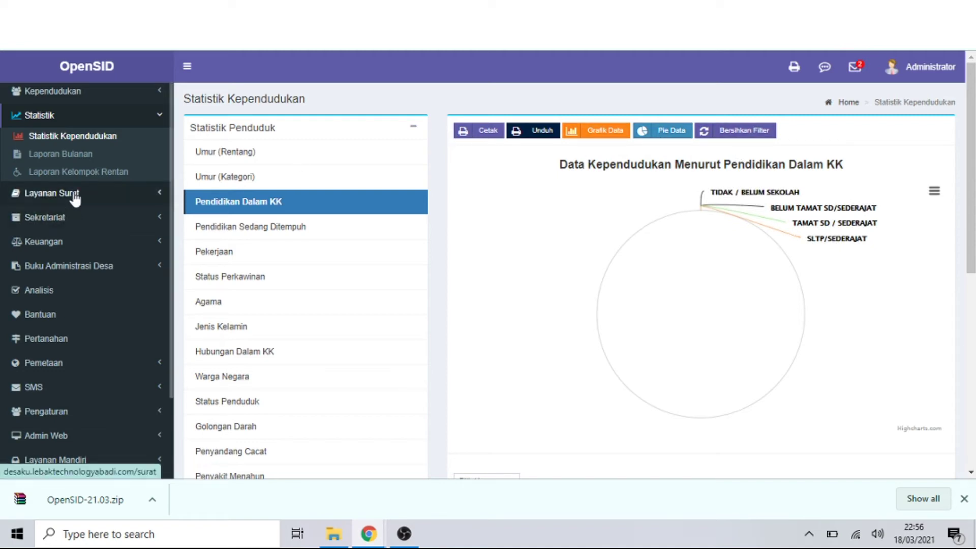
# Open the Laporan Bulanan under Statistik and look at its Bulan choices, leaving Maret selected.
pyautogui.click(68, 162)
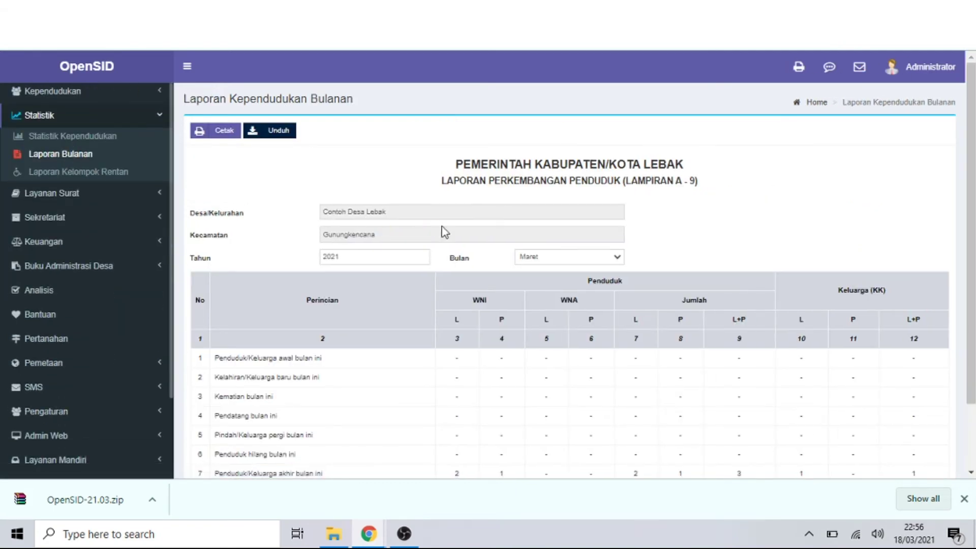
pyautogui.click(561, 264)
pyautogui.click(561, 259)
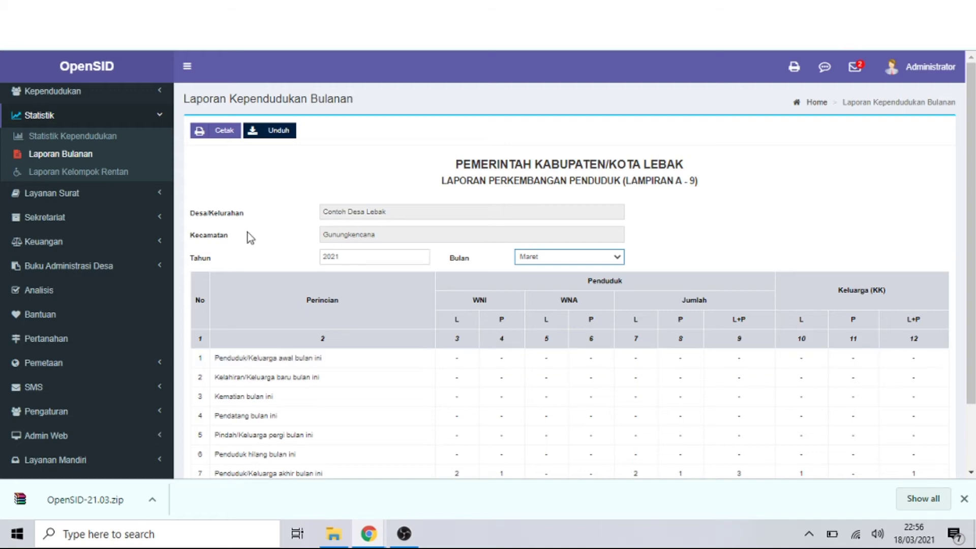
# Open Pengaturan Surat under Layanan Surat to view the village letter formats.
pyautogui.click(85, 201)
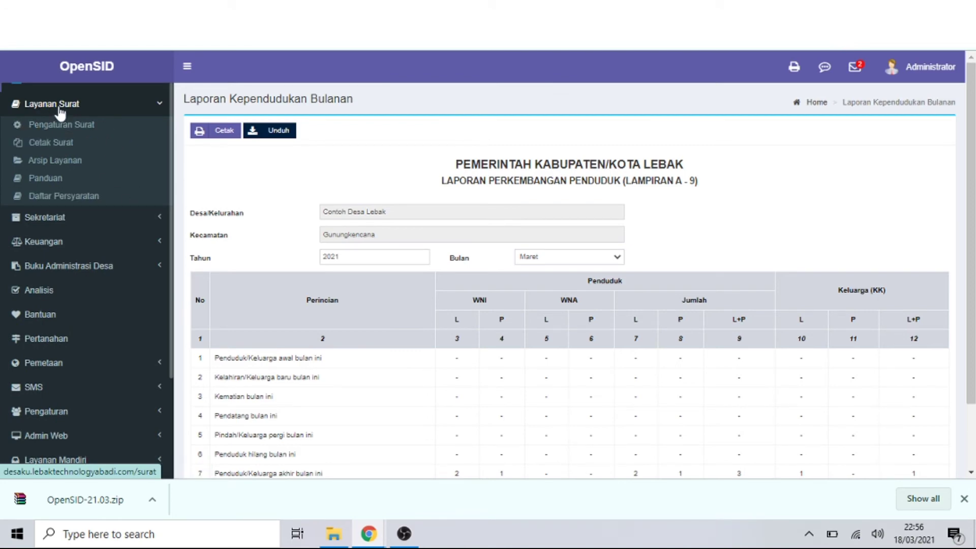
pyautogui.click(77, 135)
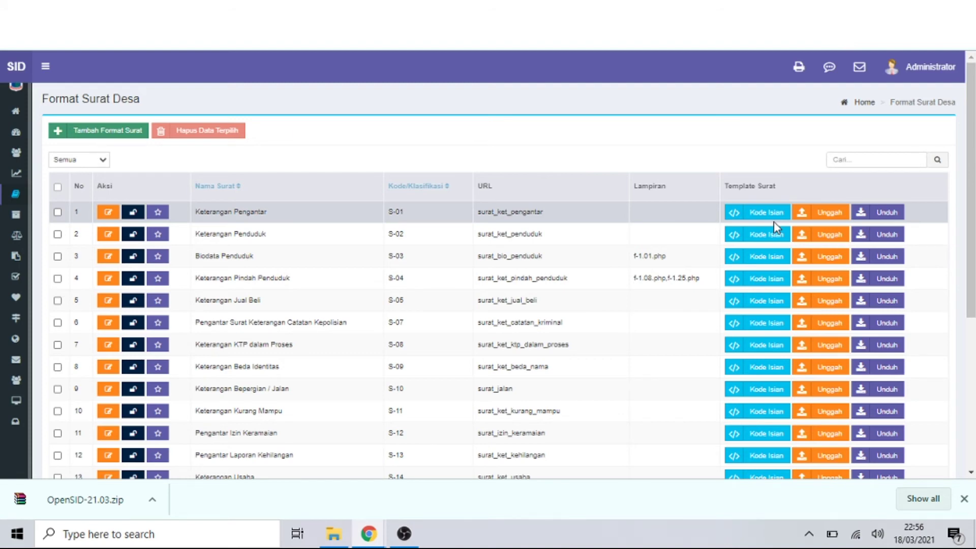
# Open Cetak Surat under Layanan Surat and start a KETERANGAN PENGANTAR letter.
pyautogui.moveTo(16, 186)
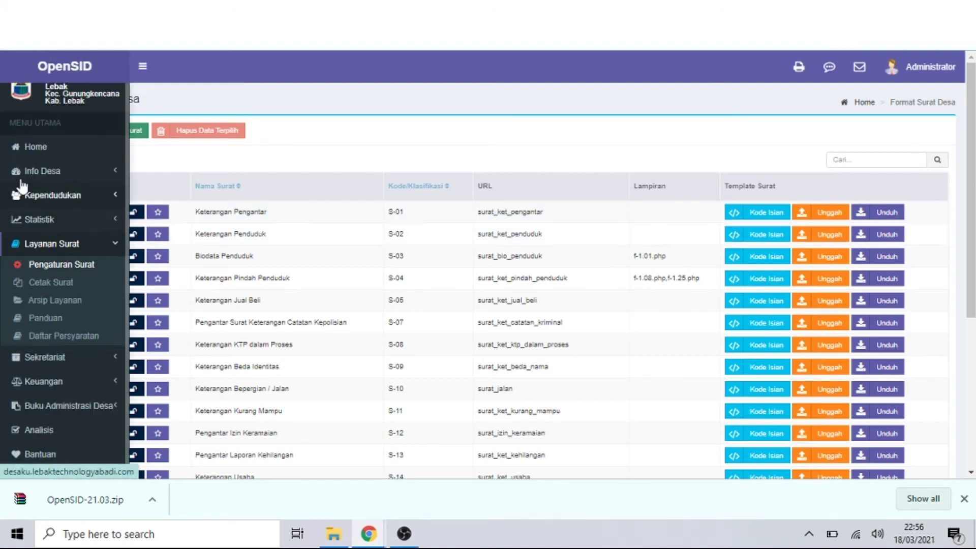
pyautogui.scroll(1, 68, 293)
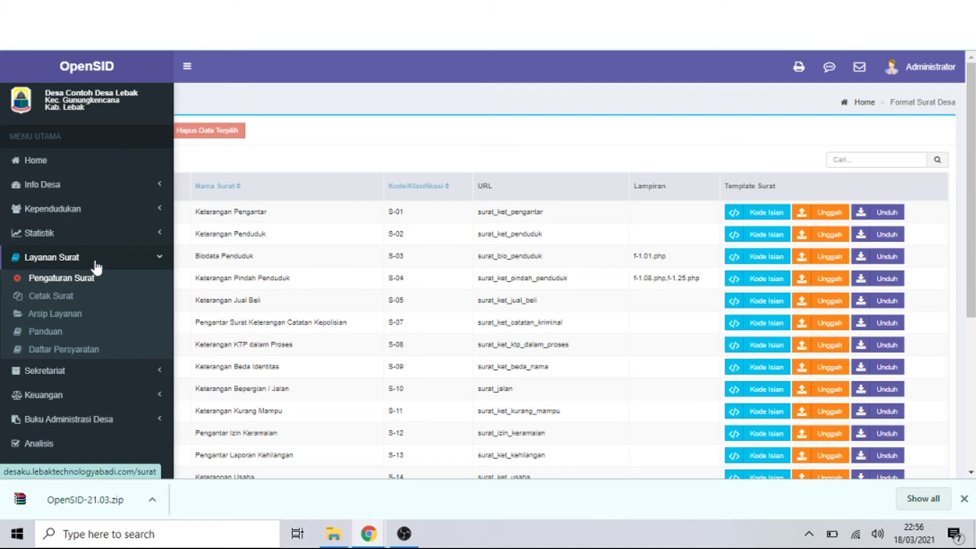
pyautogui.click(60, 300)
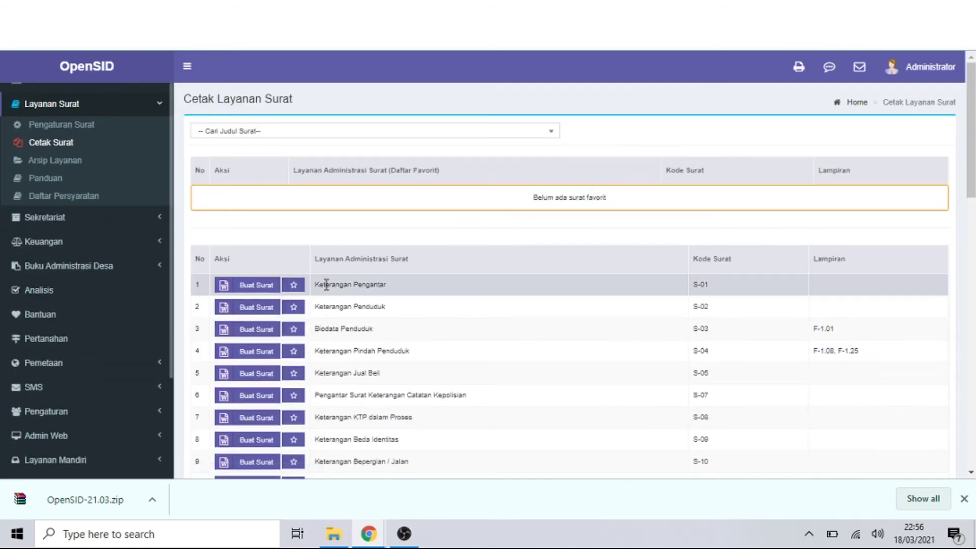
pyautogui.click(473, 135)
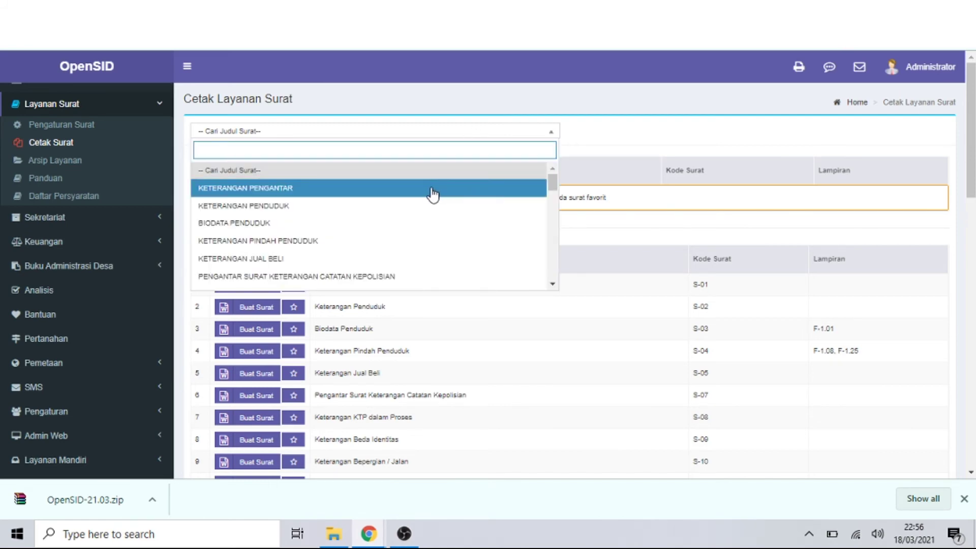
pyautogui.click(433, 193)
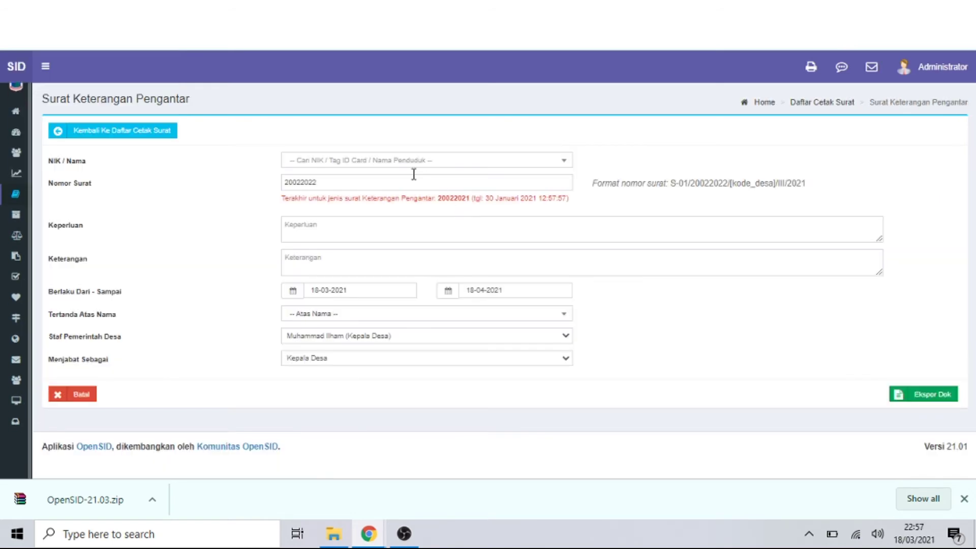
# Select the second listed resident as the letter's subject and enter "Percobaan" as the Keperluan.
pyautogui.click(382, 169)
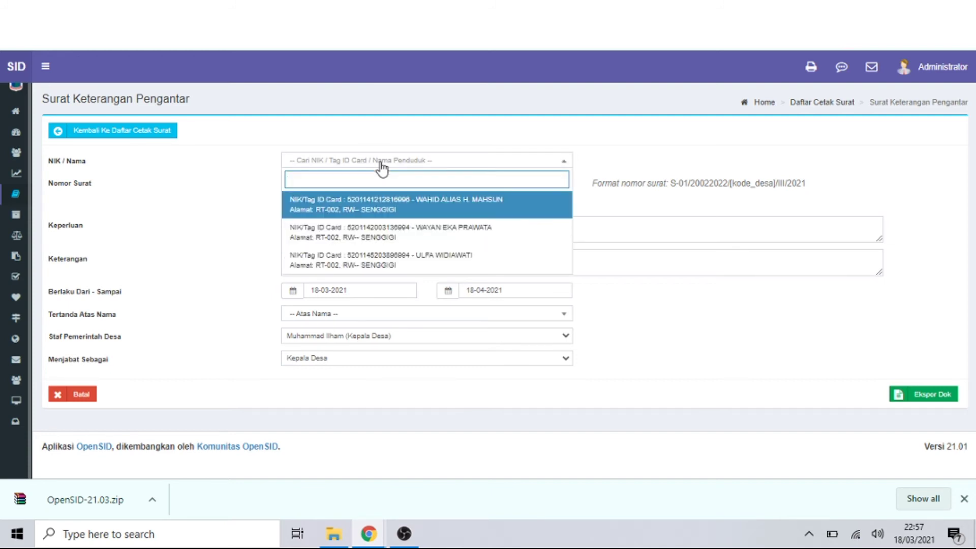
pyautogui.click(385, 236)
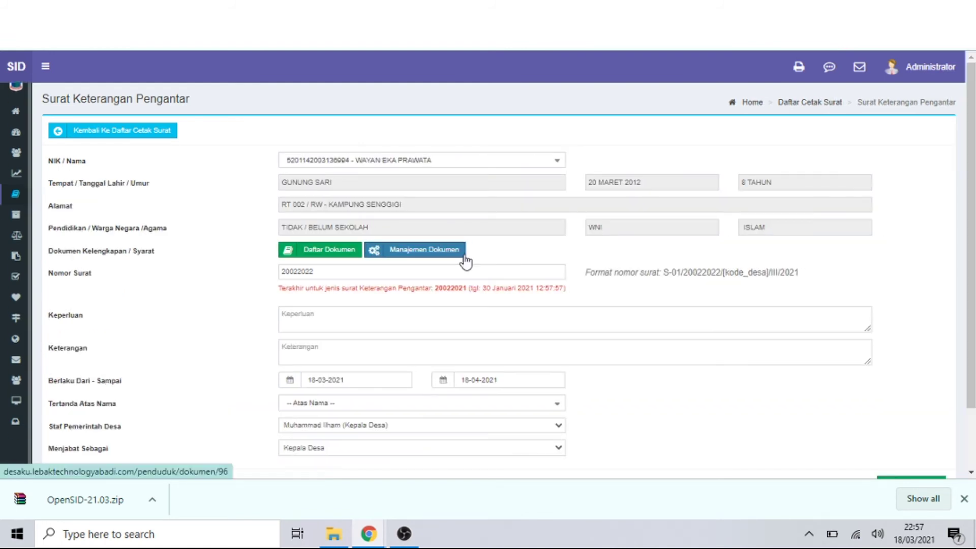
pyautogui.scroll(-2, 965, 260)
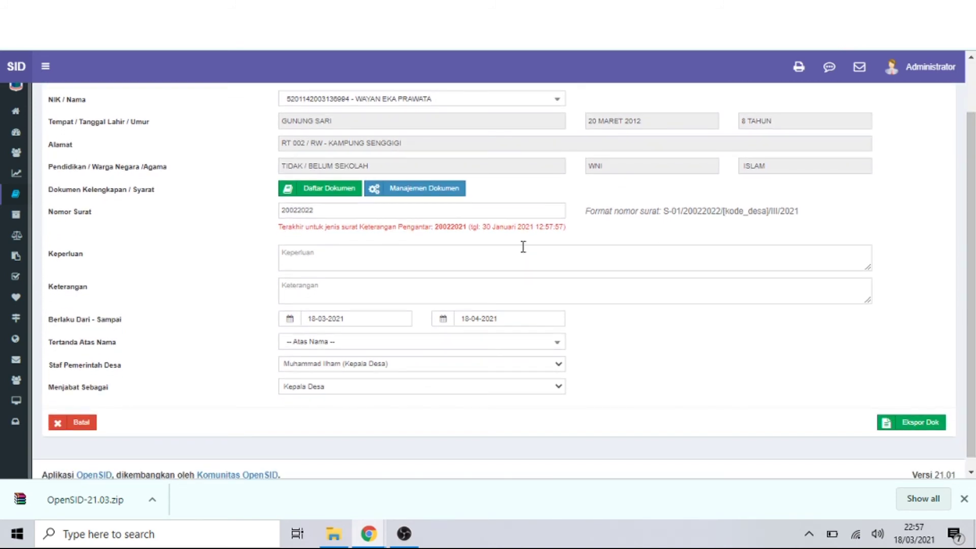
pyautogui.click(512, 258)
pyautogui.write('Percob')
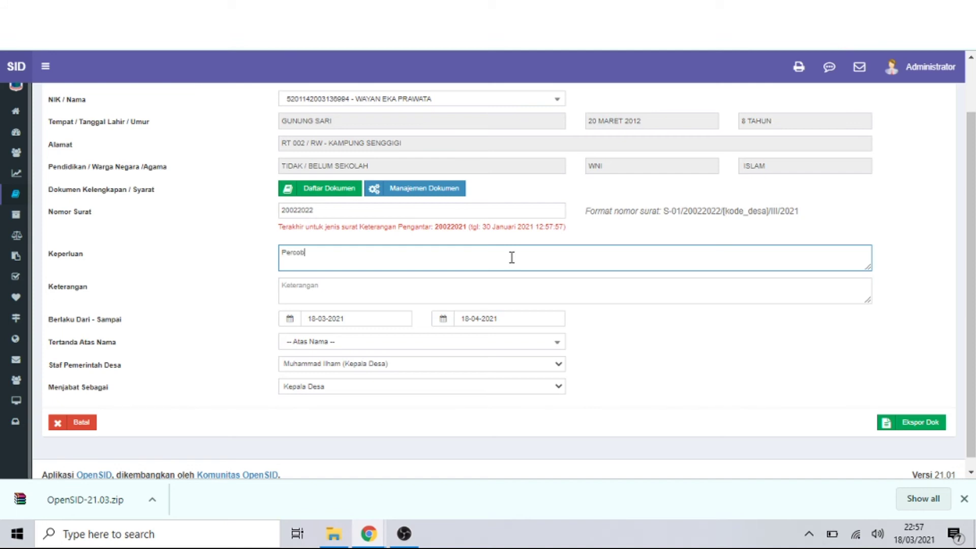
pyautogui.write('aan')
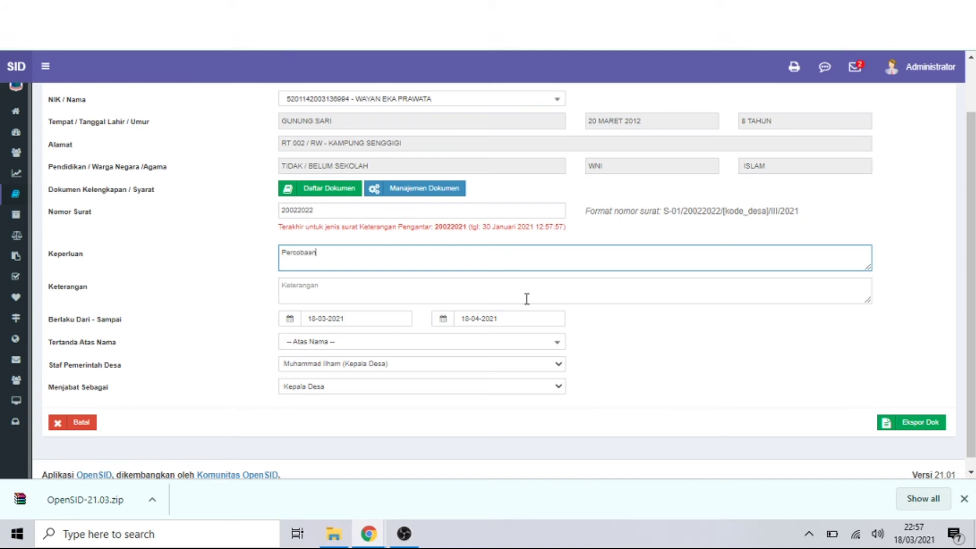
# Enter "Percobaan" as the Keterangan and set Tertanda Atas Nama to "a.n Kepala Desa Contoh Desa Lebak", with the Kepala Desa as Staf Pemerintah Desa.
pyautogui.click(522, 292)
pyautogui.write('Percobaan')
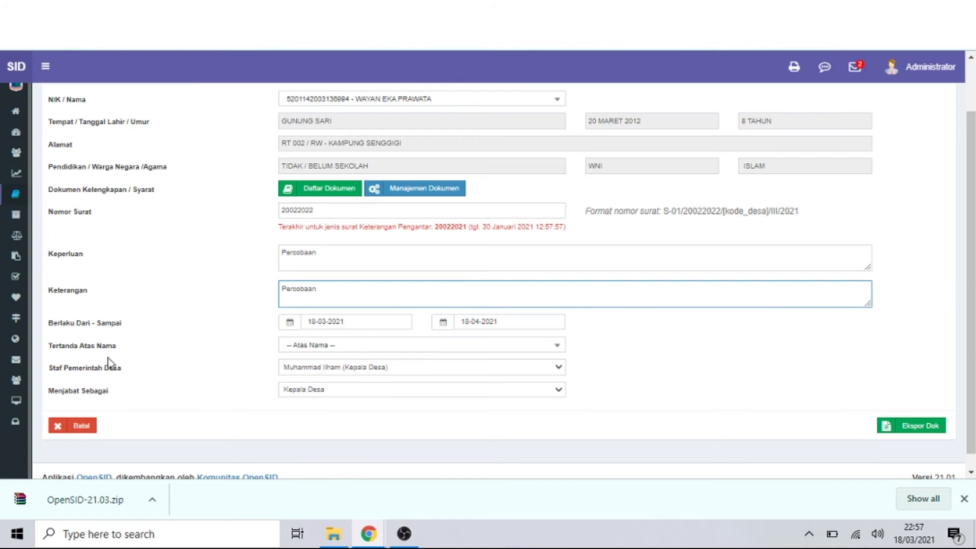
pyautogui.click(331, 350)
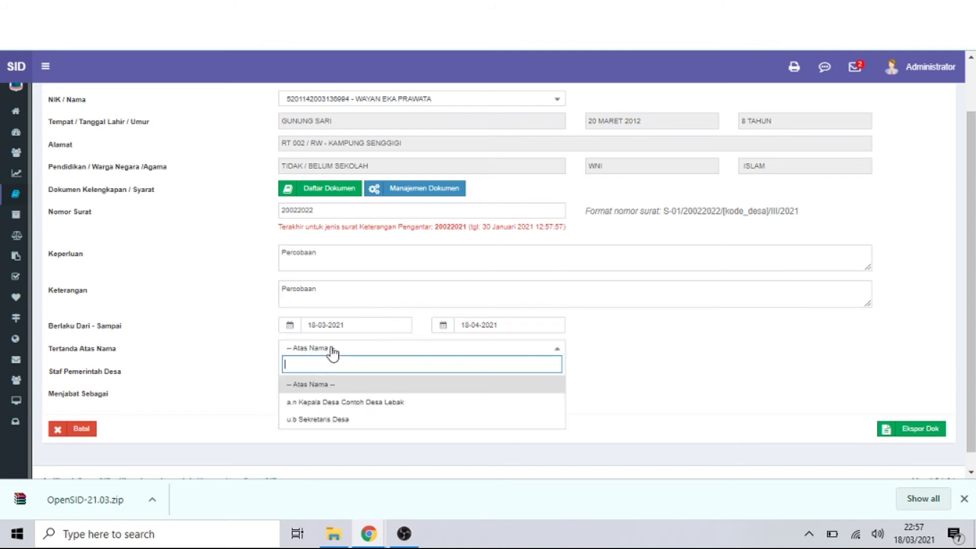
pyautogui.click(357, 403)
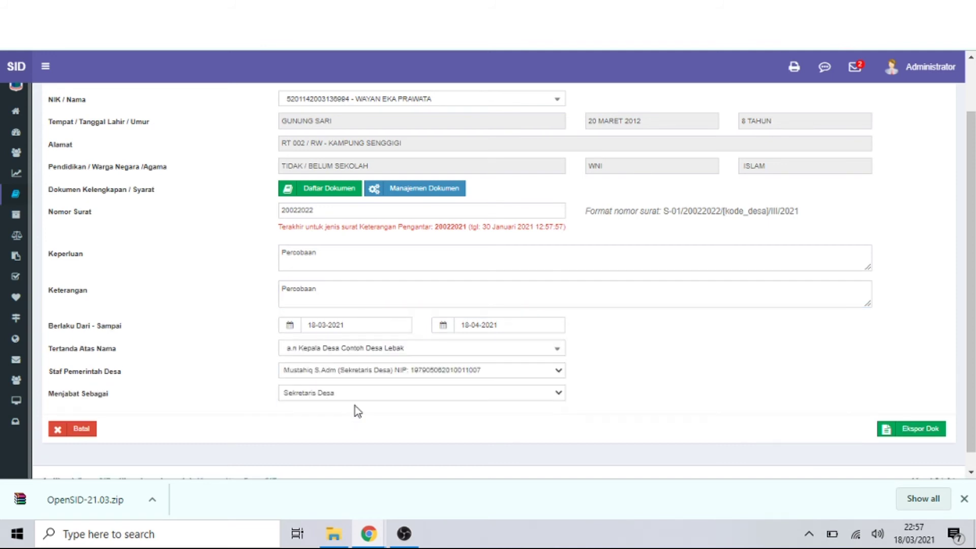
pyautogui.click(344, 370)
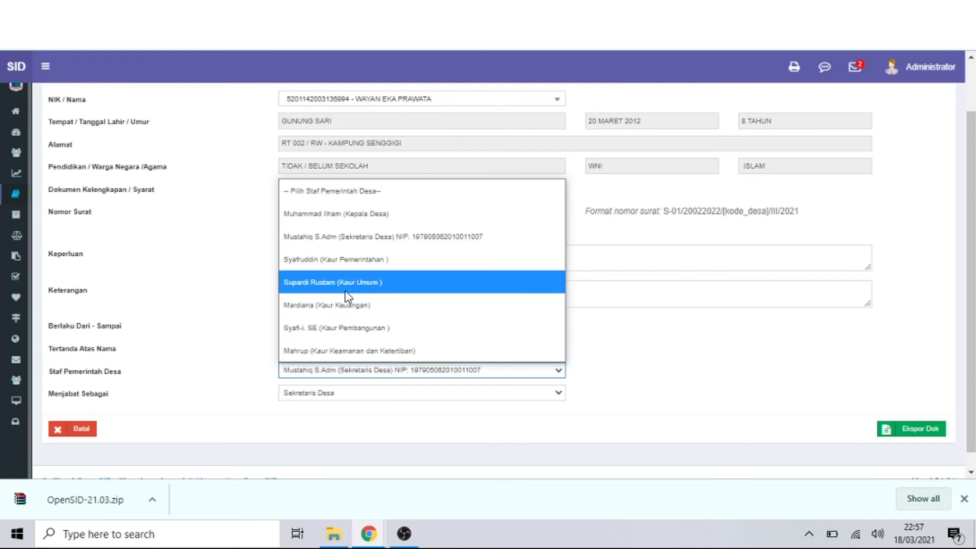
pyautogui.click(365, 223)
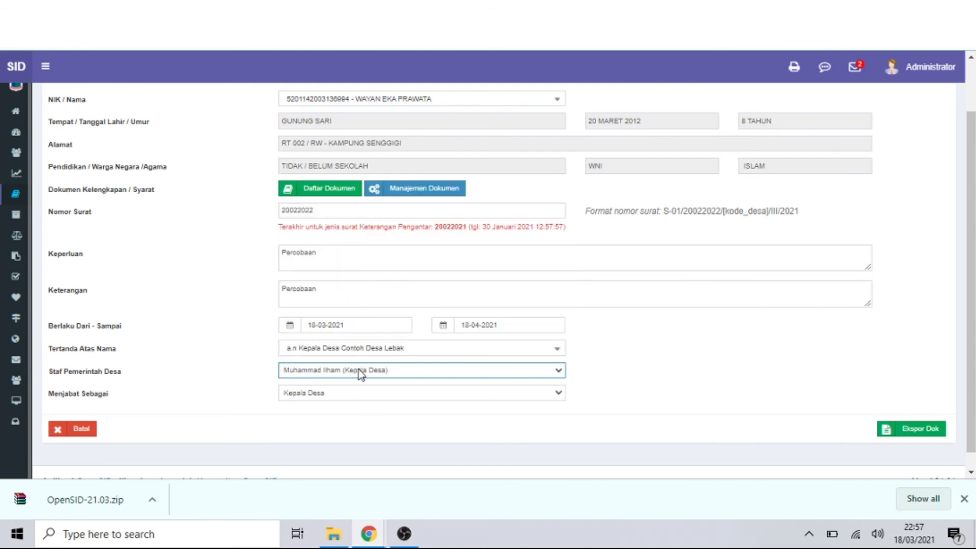
# Export the completed Keterangan Pengantar letter as a document and open the downloaded RTF file.
pyautogui.click(912, 432)
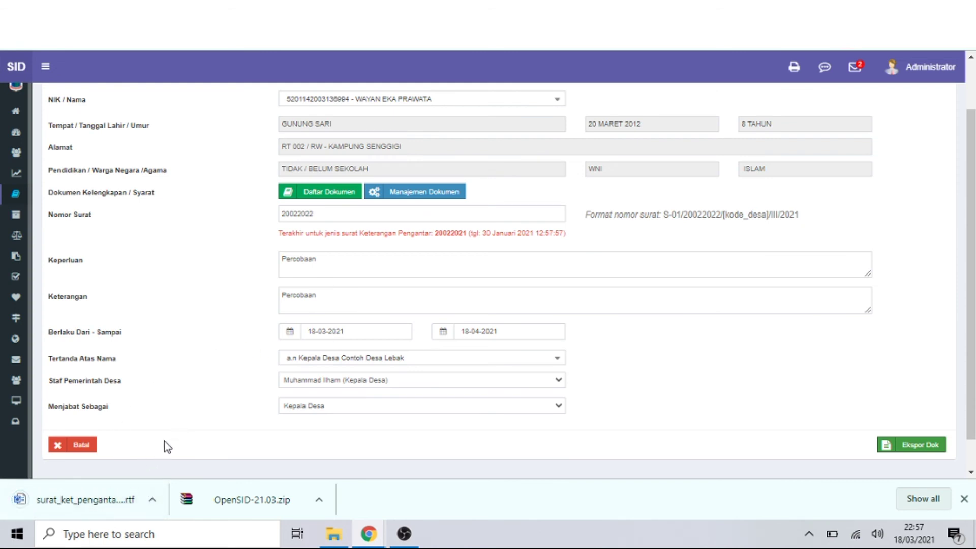
pyautogui.click(88, 497)
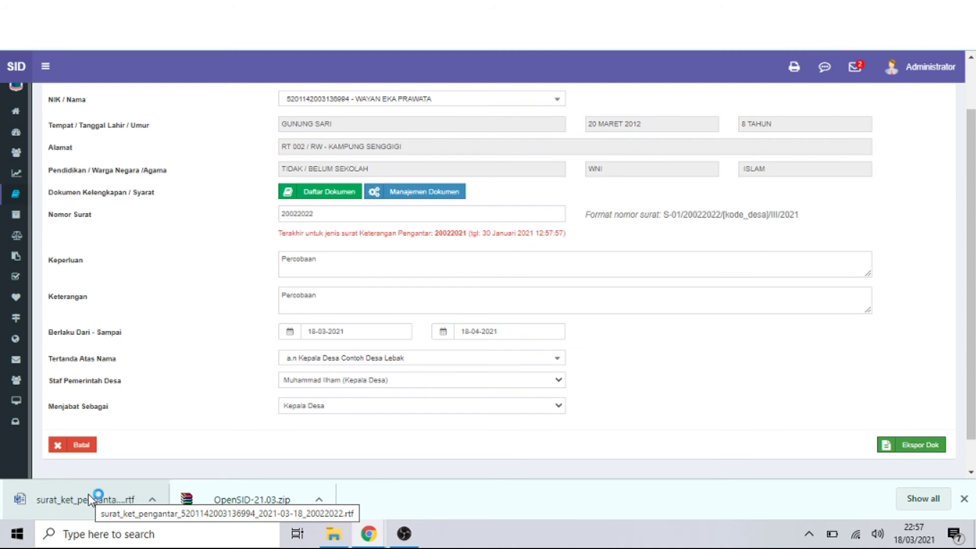
# Look through the Sekretariat entries and open Impor Data under Keuangan to view the Siskeudes import page.
pyautogui.moveTo(10, 249)
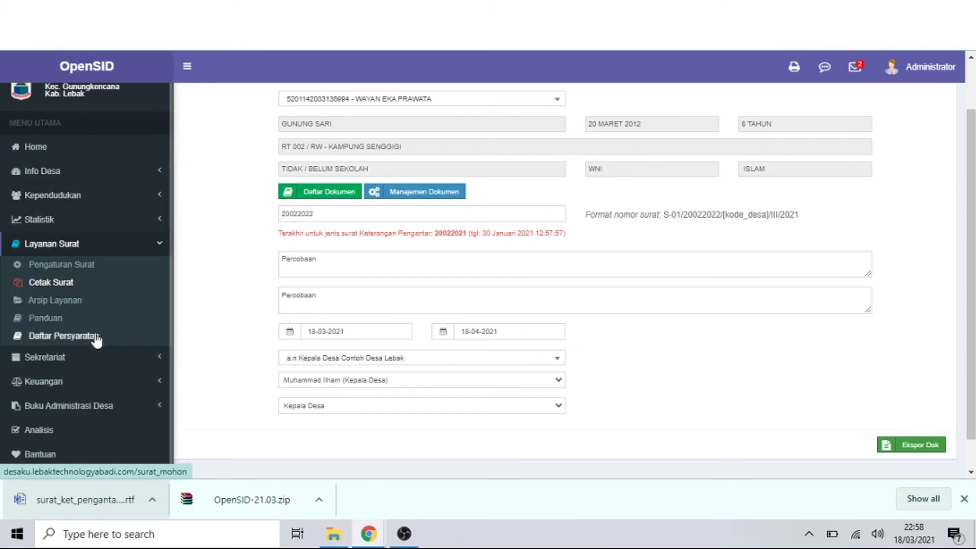
pyautogui.scroll(1, 99, 374)
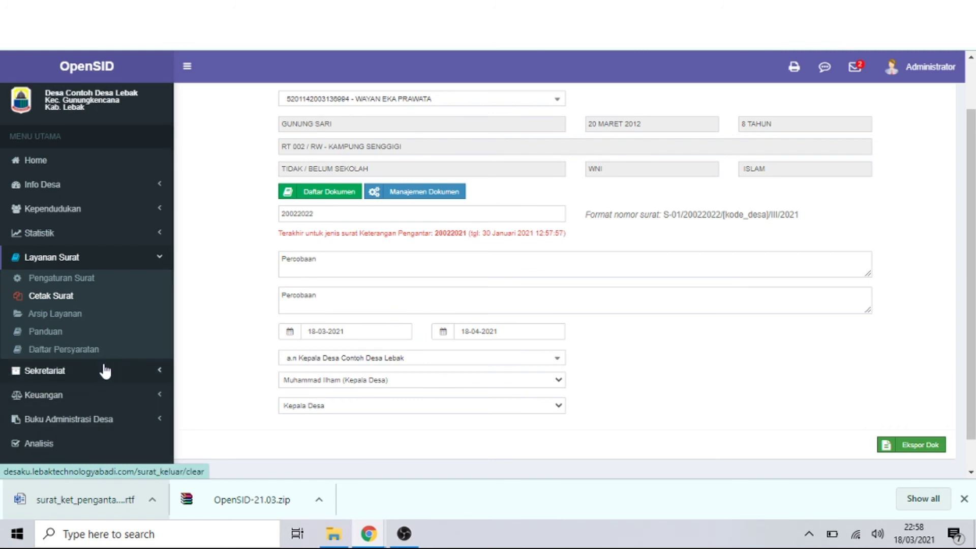
pyautogui.click(105, 371)
pyautogui.scroll(-3, 102, 371)
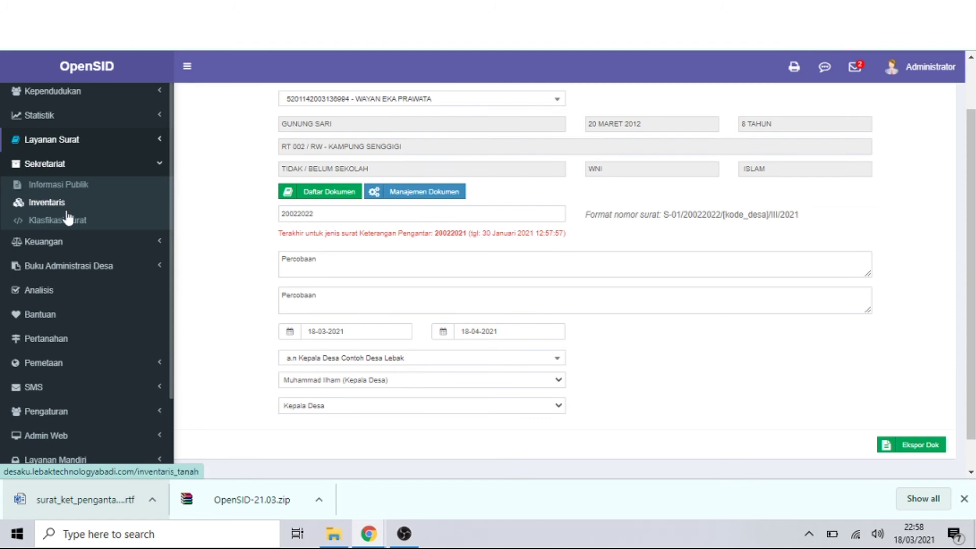
pyautogui.click(85, 247)
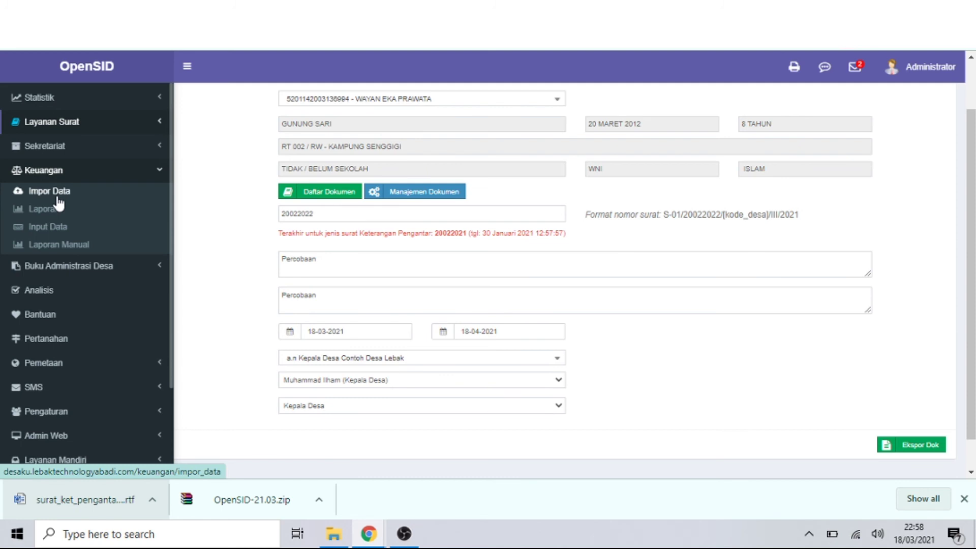
pyautogui.click(59, 202)
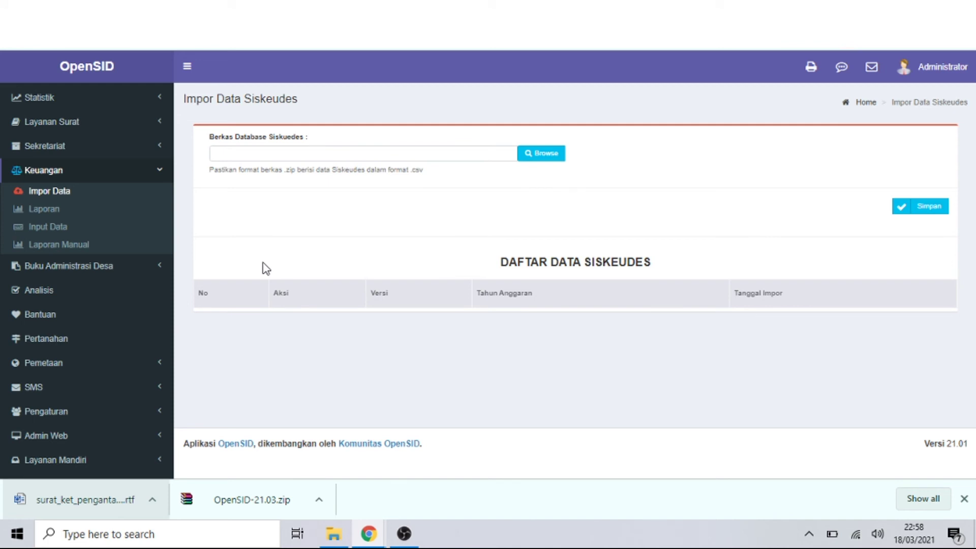
# Show the Buku Administrasi Desa entries, and visit the Komunitas OpenSID Facebook group before returning to the Siskeudes import page.
pyautogui.click(82, 277)
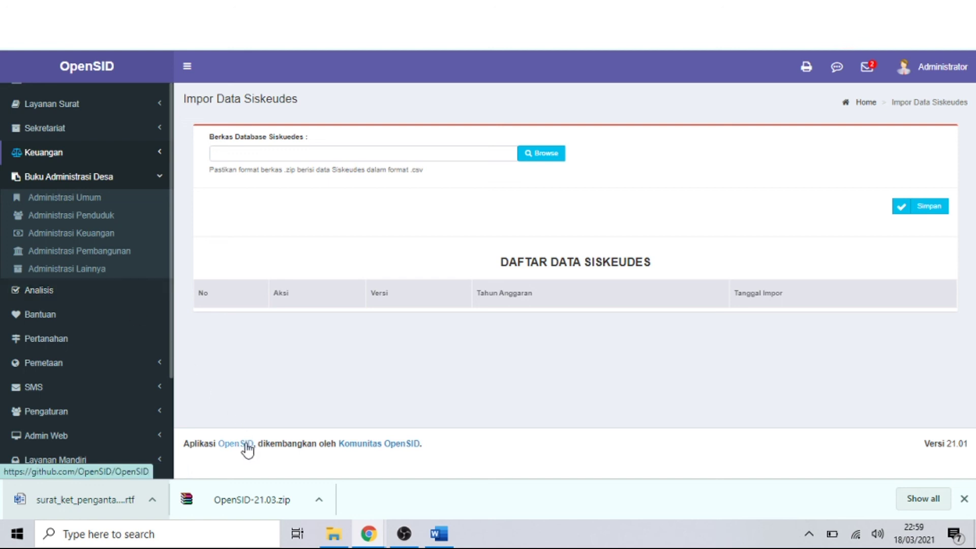
pyautogui.click(404, 452)
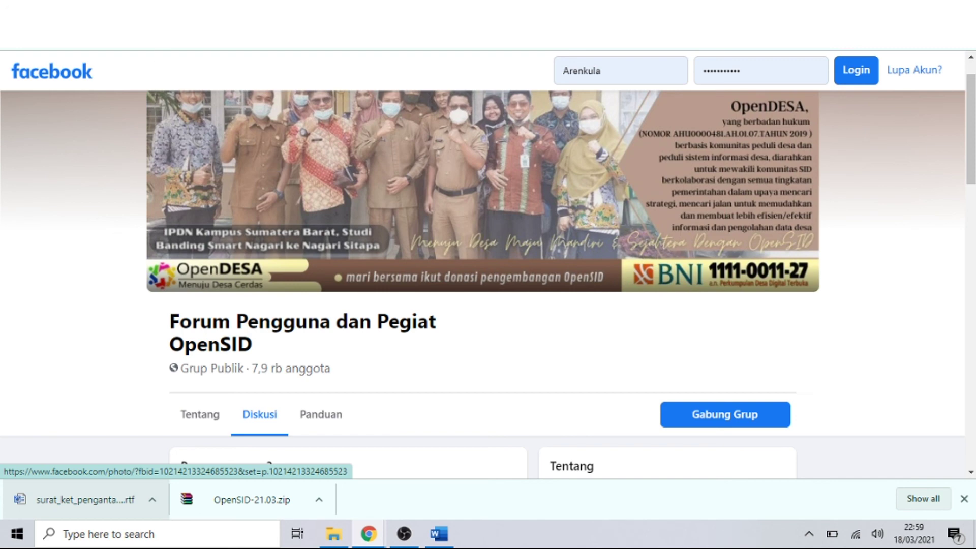
pyautogui.click(117, 10)
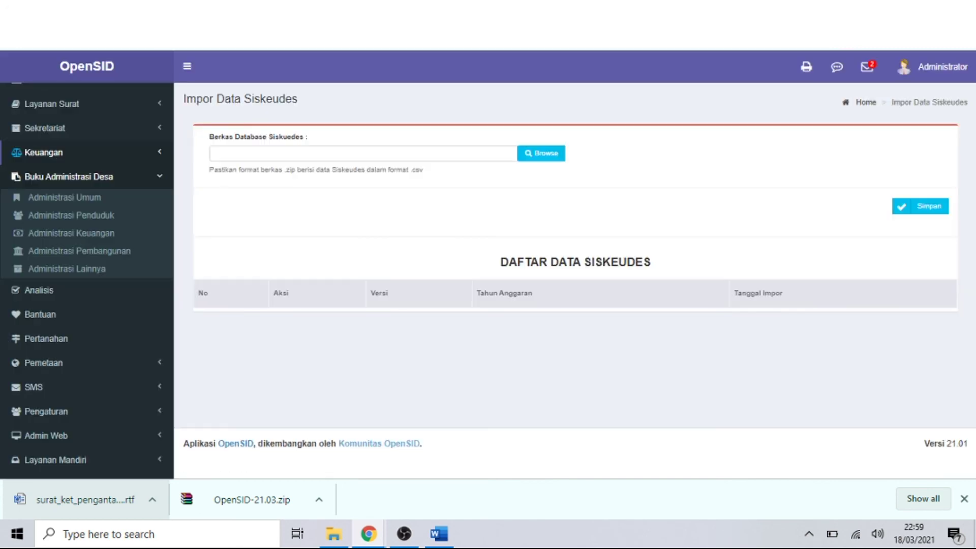